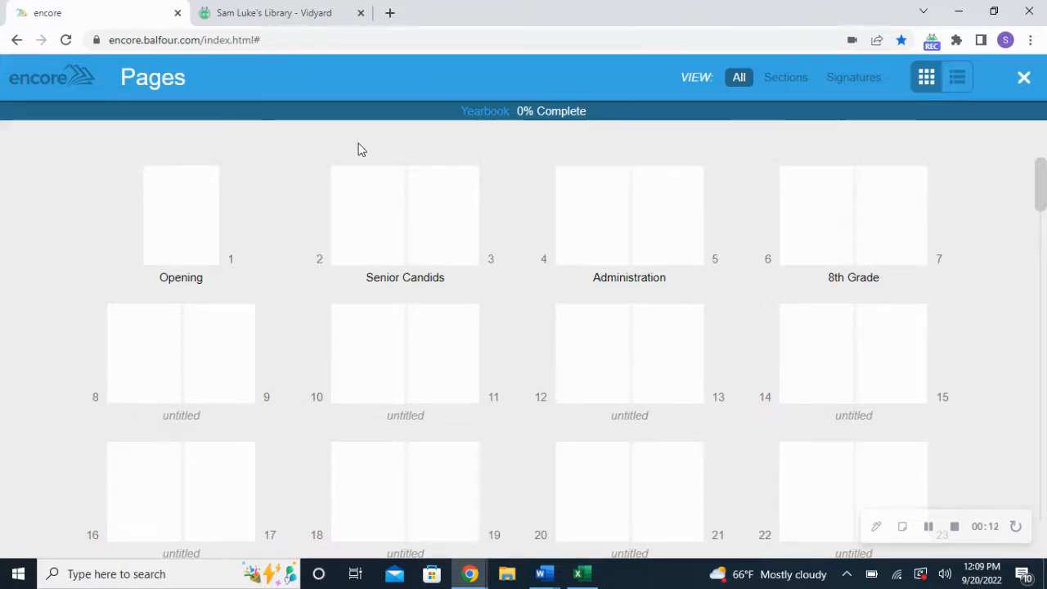
Open the Senior Candids spread (pages 2–3) and zoom to fit both pages in view
double_click(395, 215)
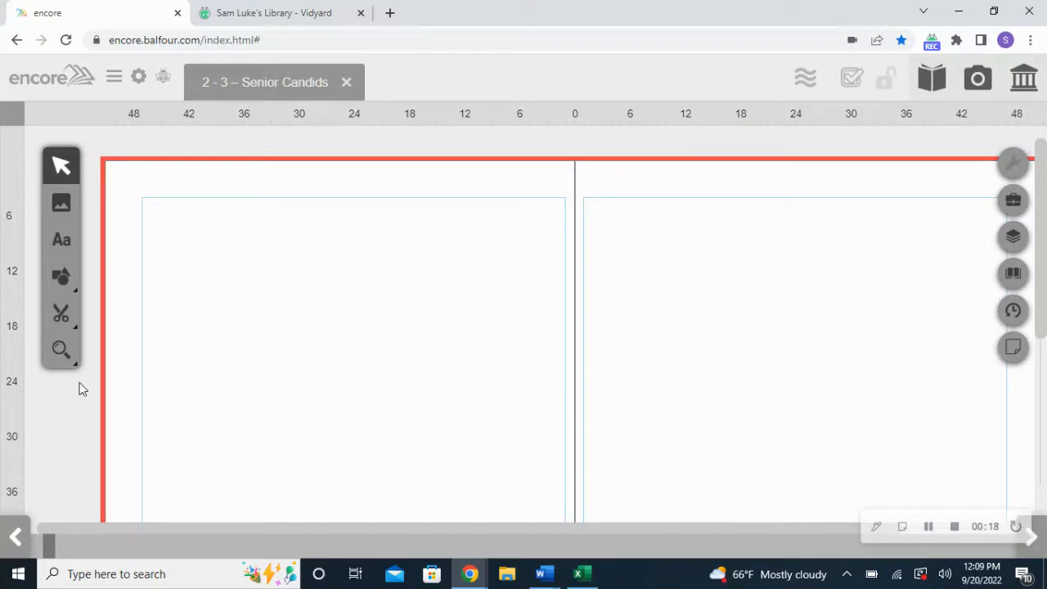
left_click(62, 354)
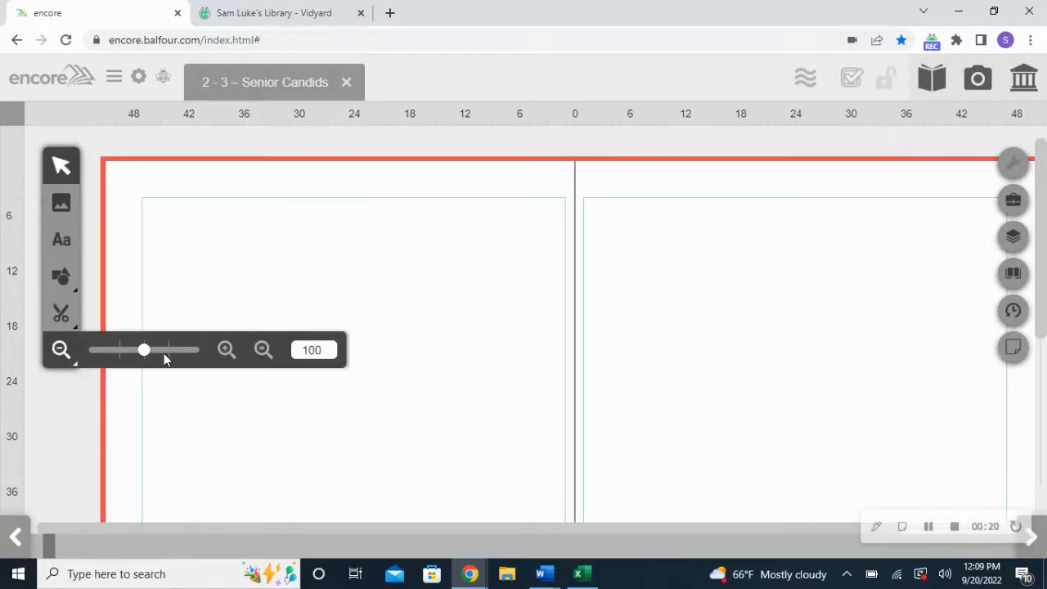
left_click(261, 352)
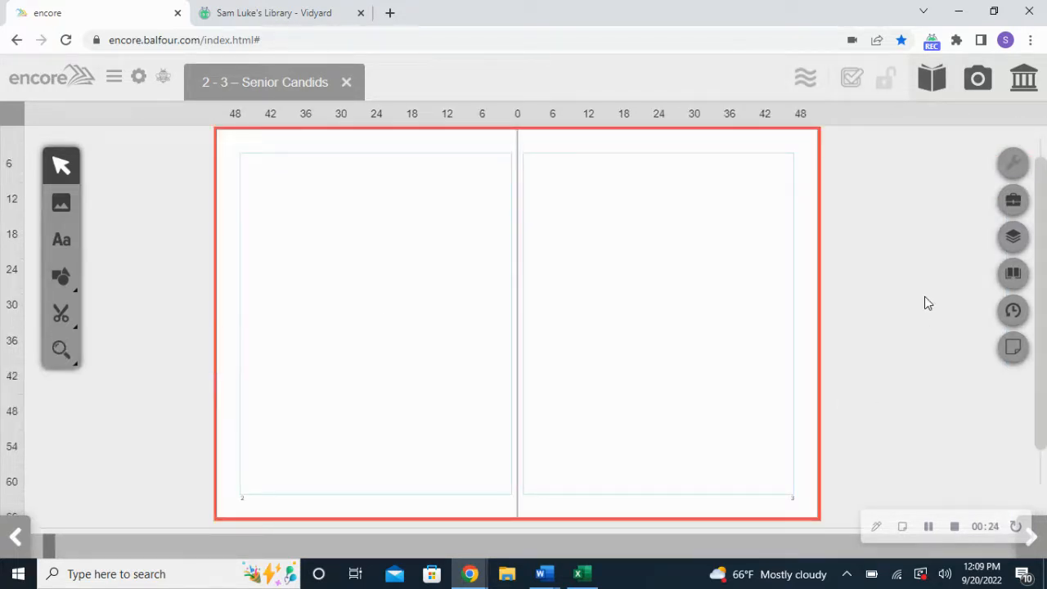
Open the Library on the Backgrounds tab and scroll its sidebar down to simplyCreate
left_click(1022, 77)
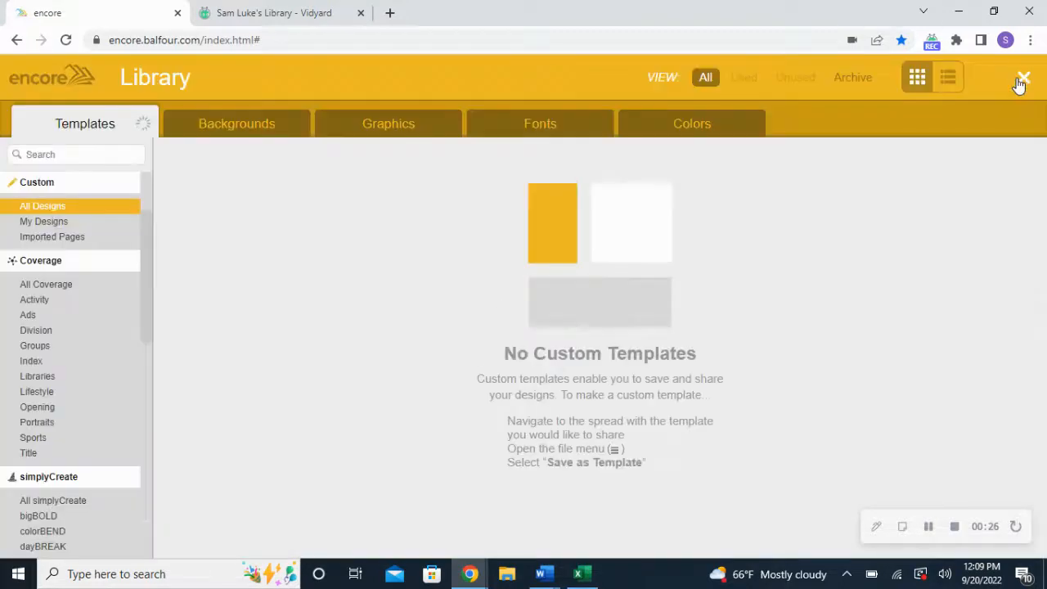
left_click(234, 124)
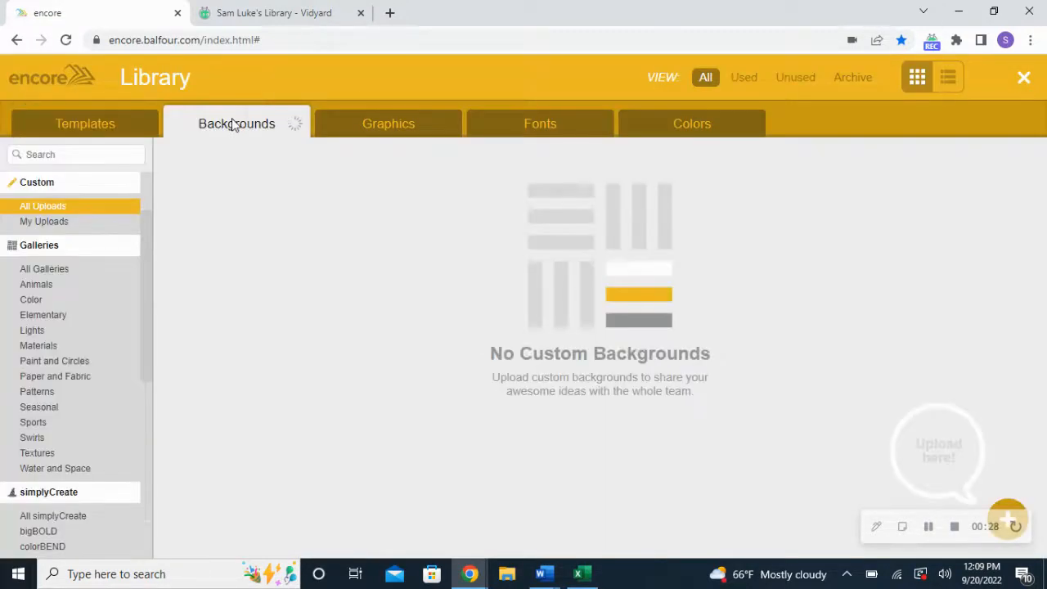
left_click(112, 127)
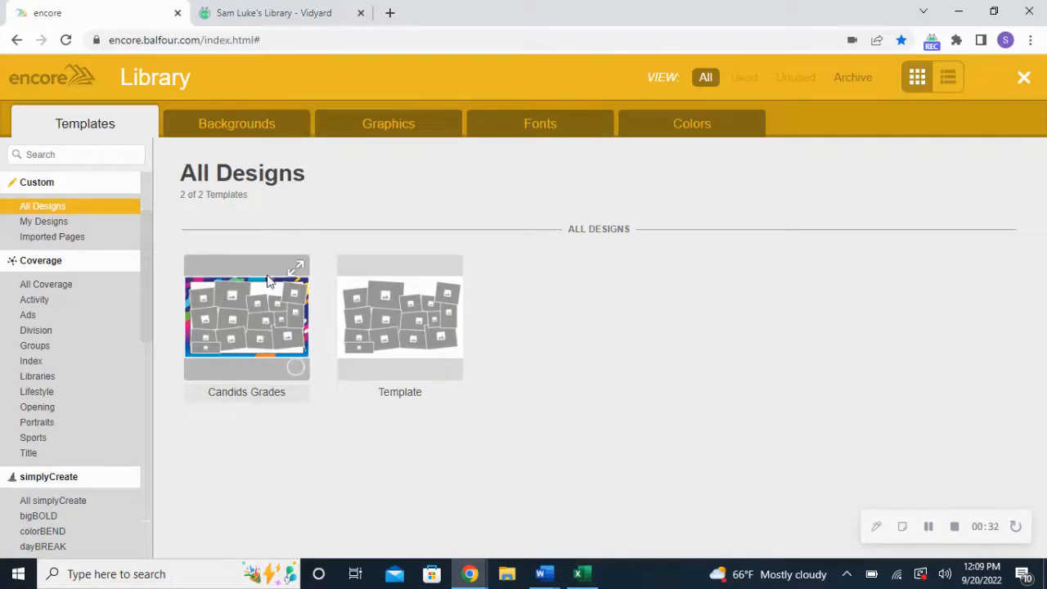
left_click(237, 124)
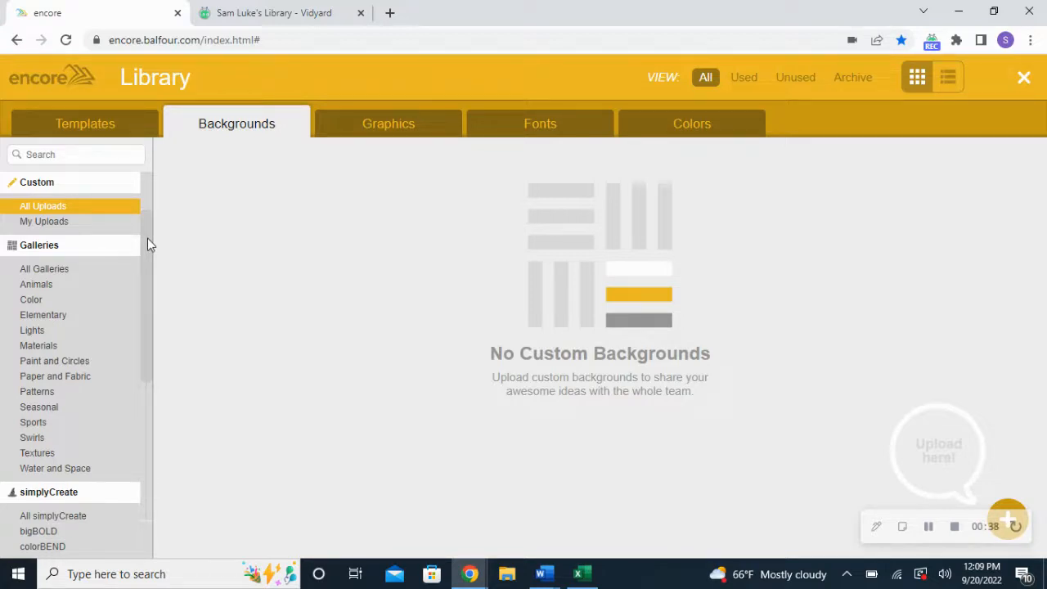
left_click_drag(148, 238, 149, 316)
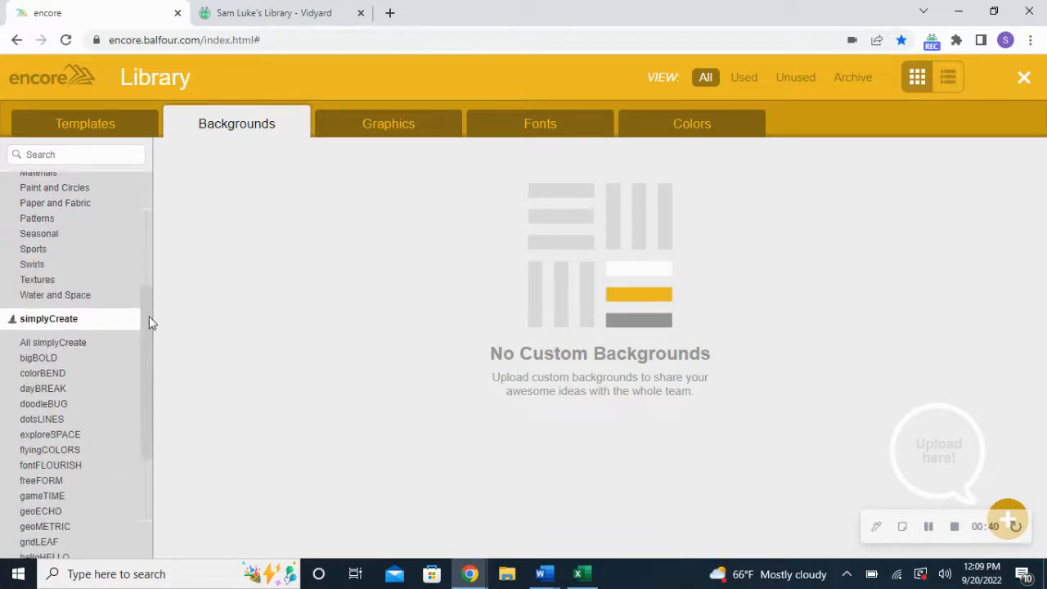
Browse simplyCreate through flyingCOLORS and fontFLOURISH to freeFORM, and select freeFORM_Cover.jpg
left_click(69, 452)
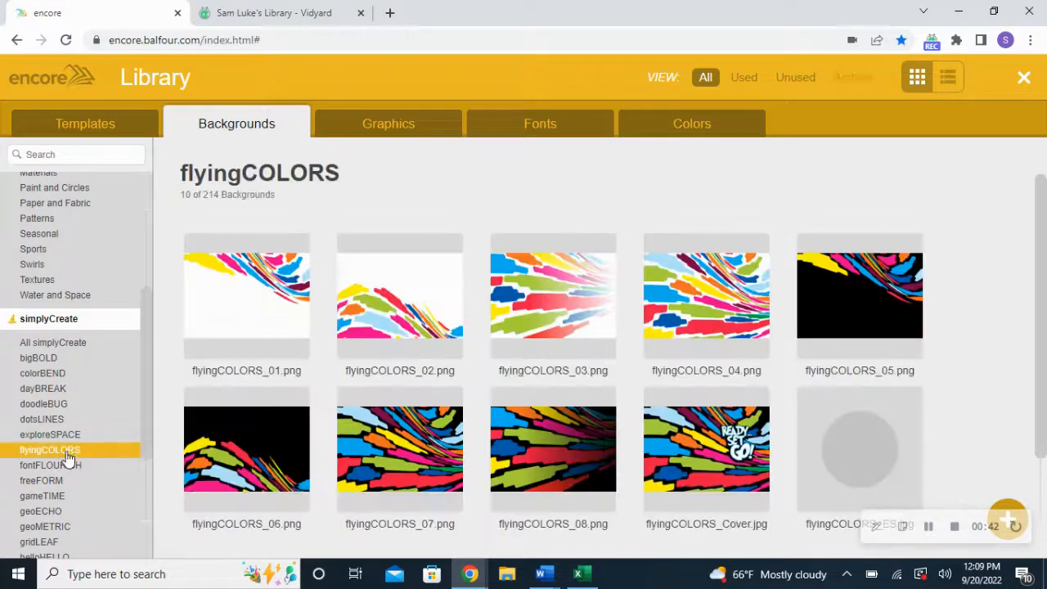
left_click(67, 470)
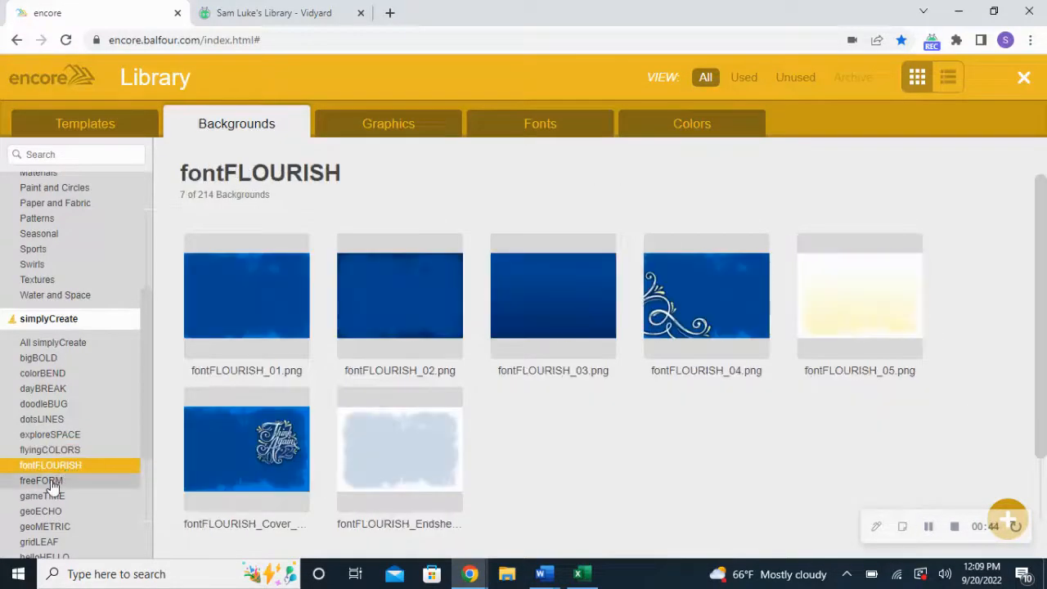
left_click(49, 483)
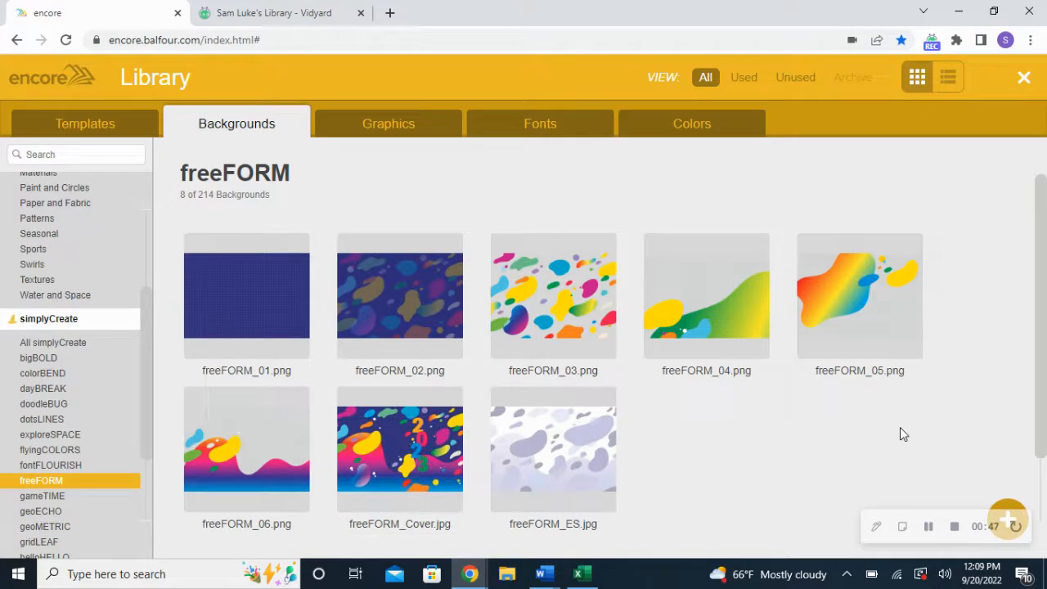
left_click(416, 459)
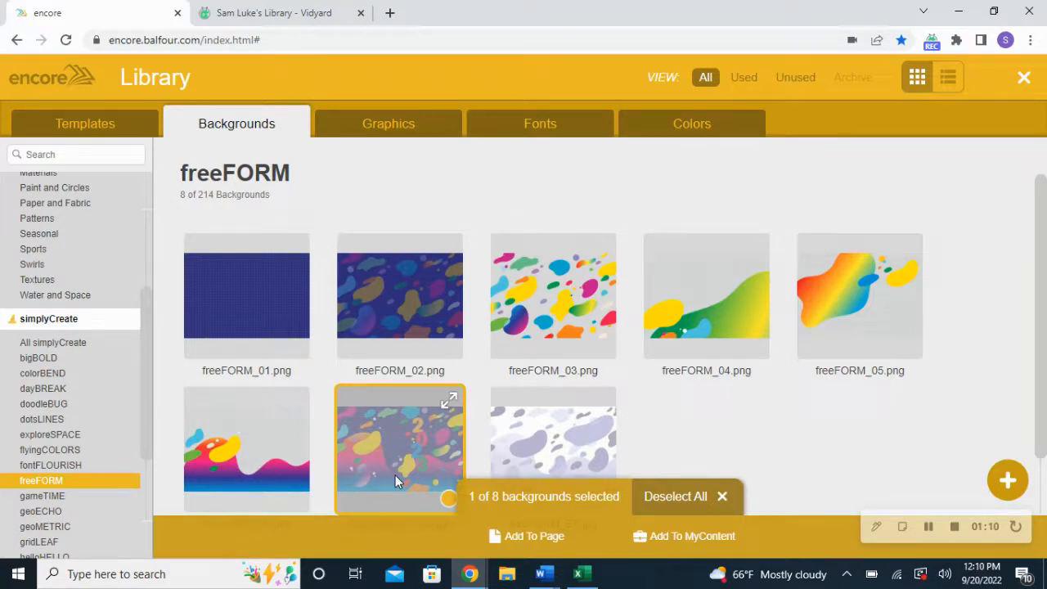
Add the freeFORM_Cover background with the large 2023 artwork onto the Senior Candids spread
left_click(533, 537)
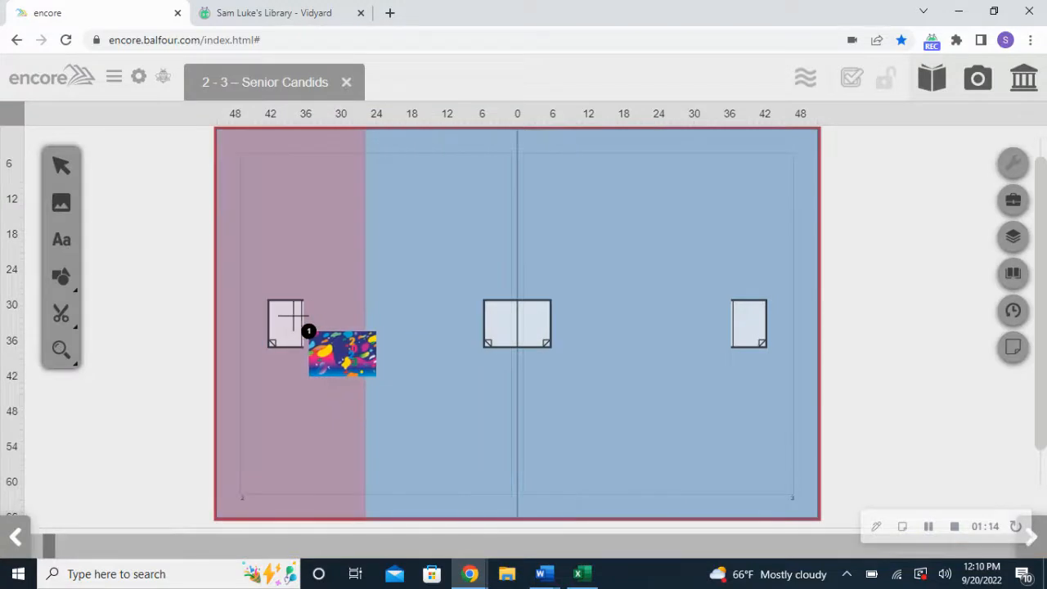
left_click(522, 331)
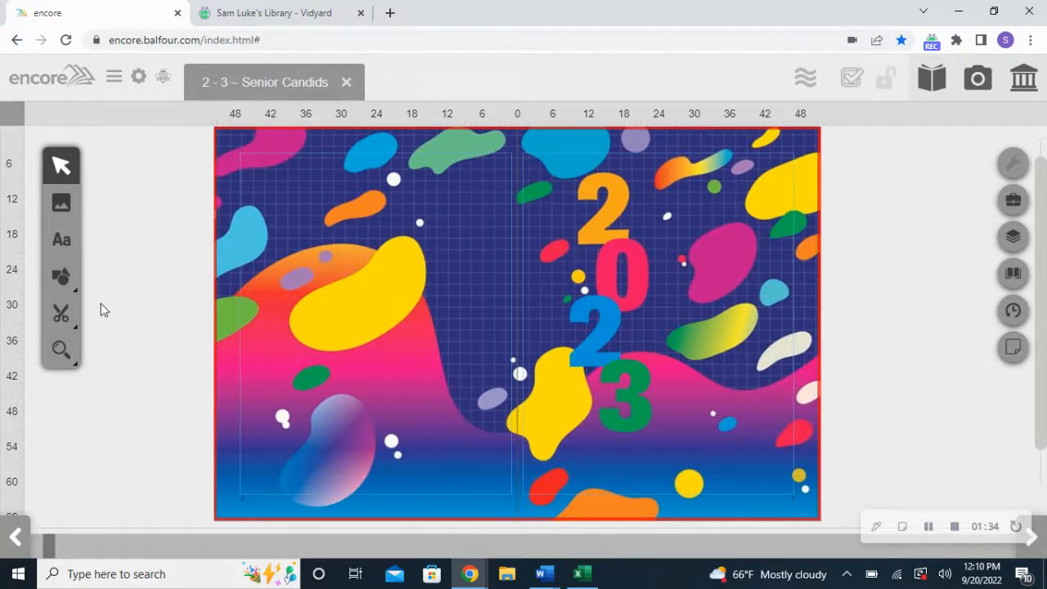
mouse_move(61, 277)
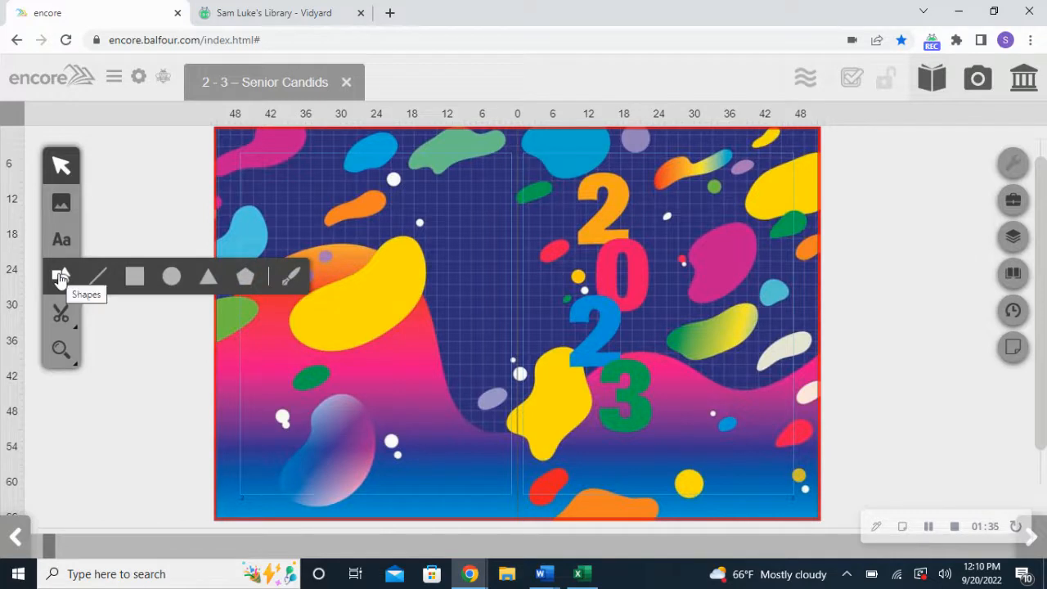
Draw a rectangle across both pages just inside the edges, then select it
left_click(133, 278)
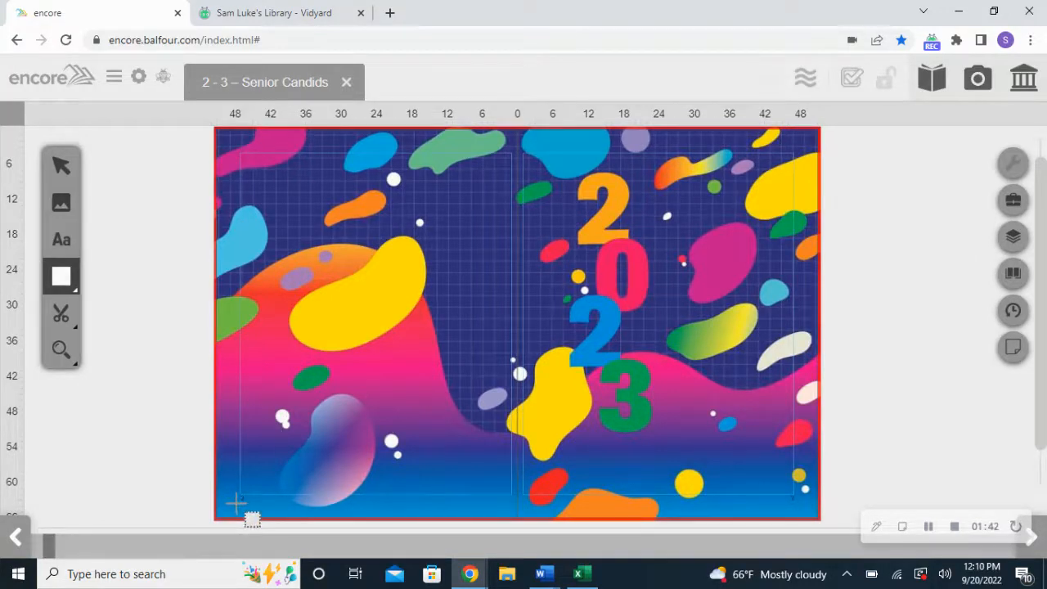
mouse_move(236, 501)
left_mouse_down()
mouse_move(281, 420)
mouse_move(580, 304)
mouse_move(737, 318)
mouse_move(787, 278)
mouse_move(800, 156)
left_mouse_up()
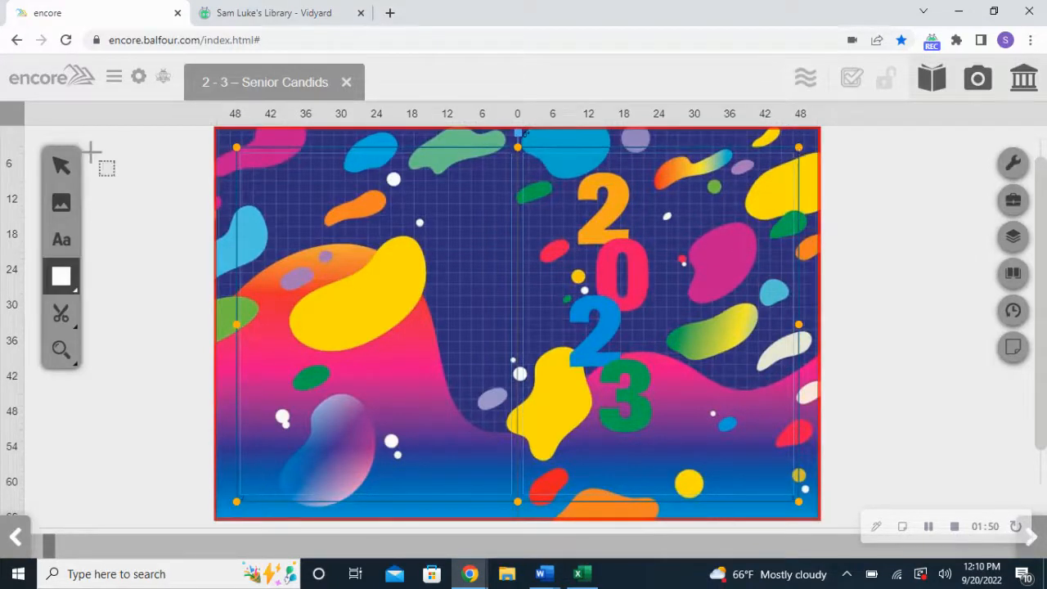
left_click(64, 167)
left_click(342, 227)
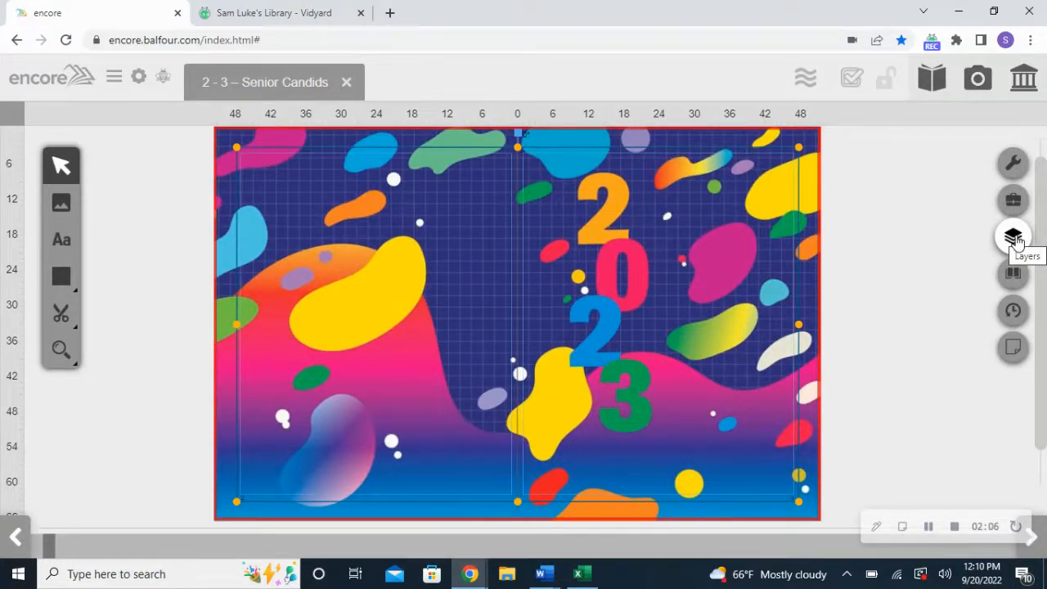
left_click(1012, 309)
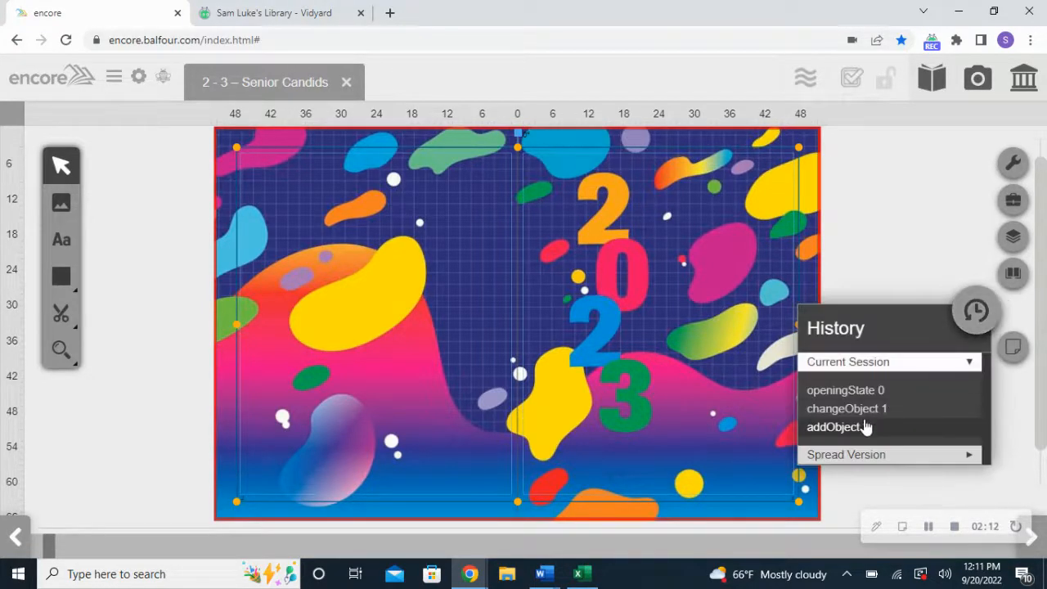
left_click(861, 407)
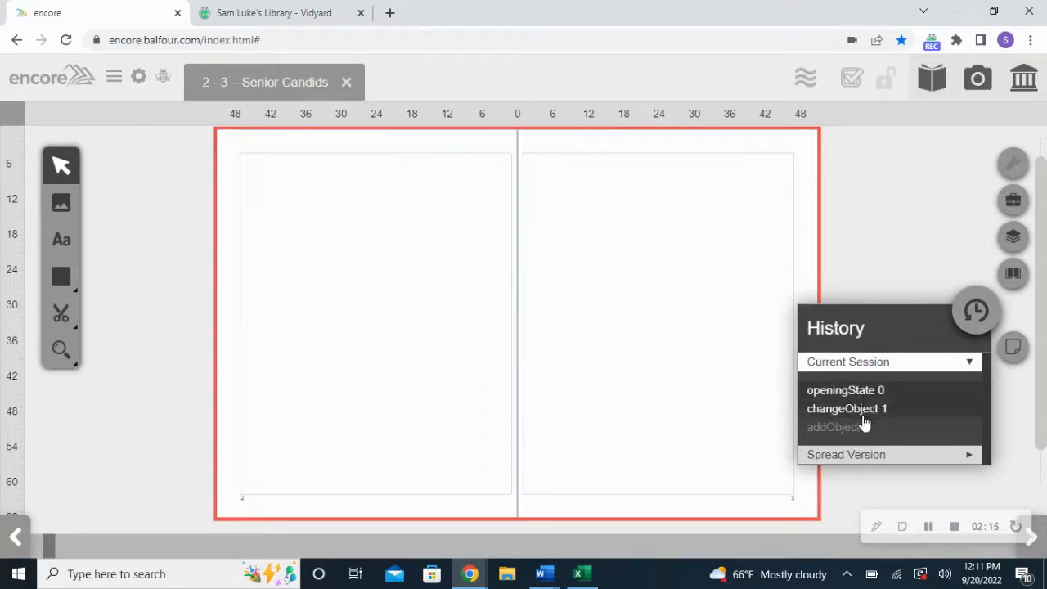
left_click(865, 426)
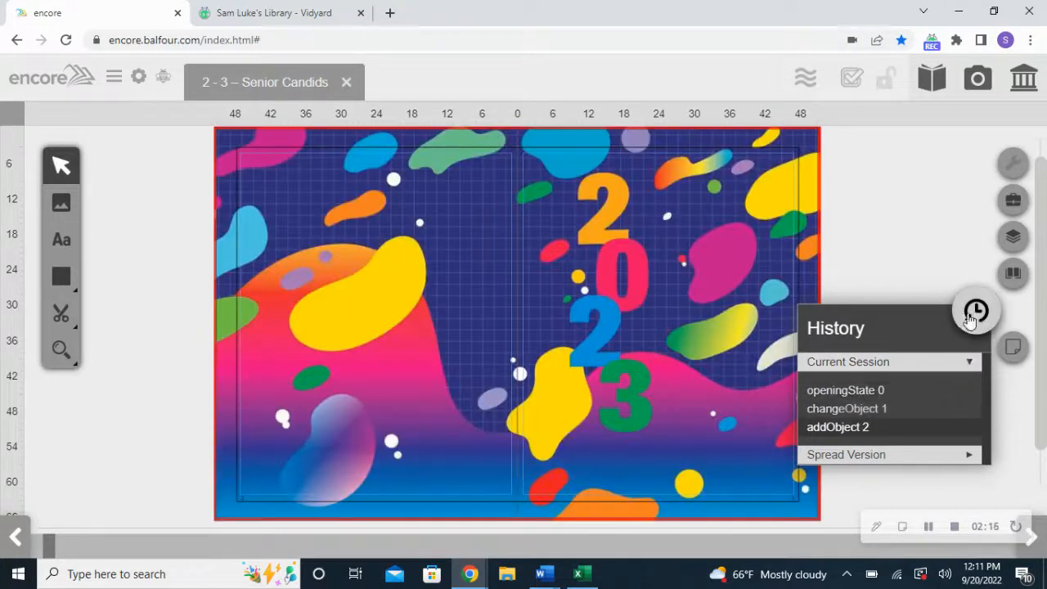
left_click(975, 314)
left_click(114, 77)
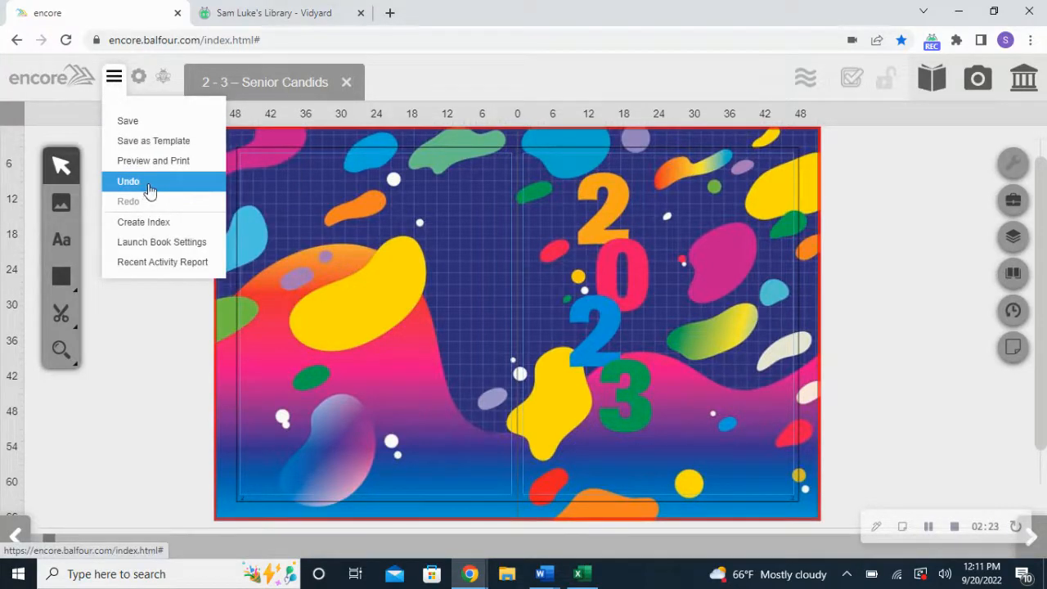
left_click(147, 190)
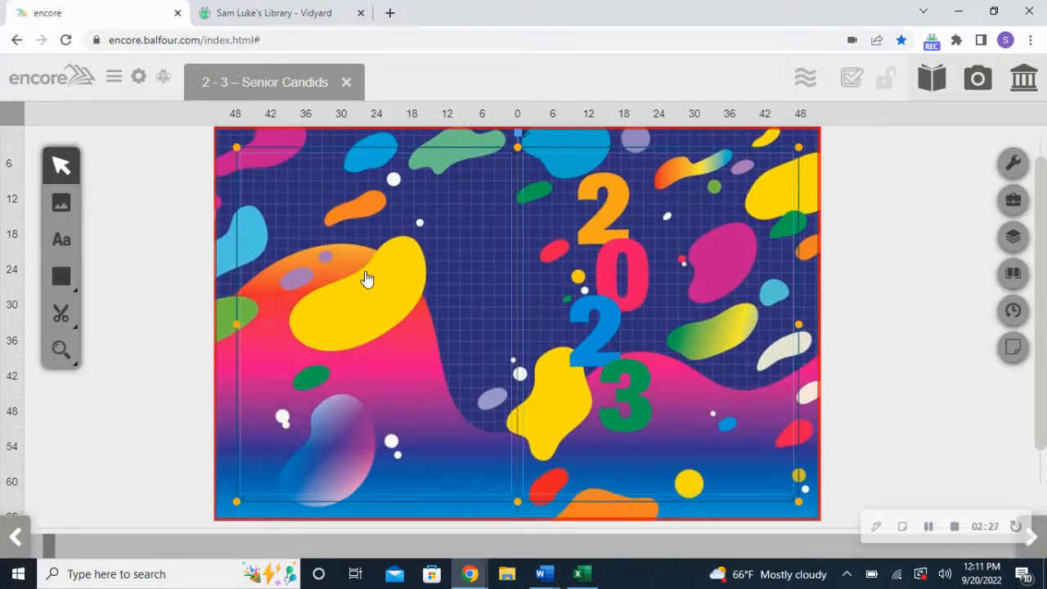
Give the spanning rectangle a white fill in its Properties panel
left_click(114, 76)
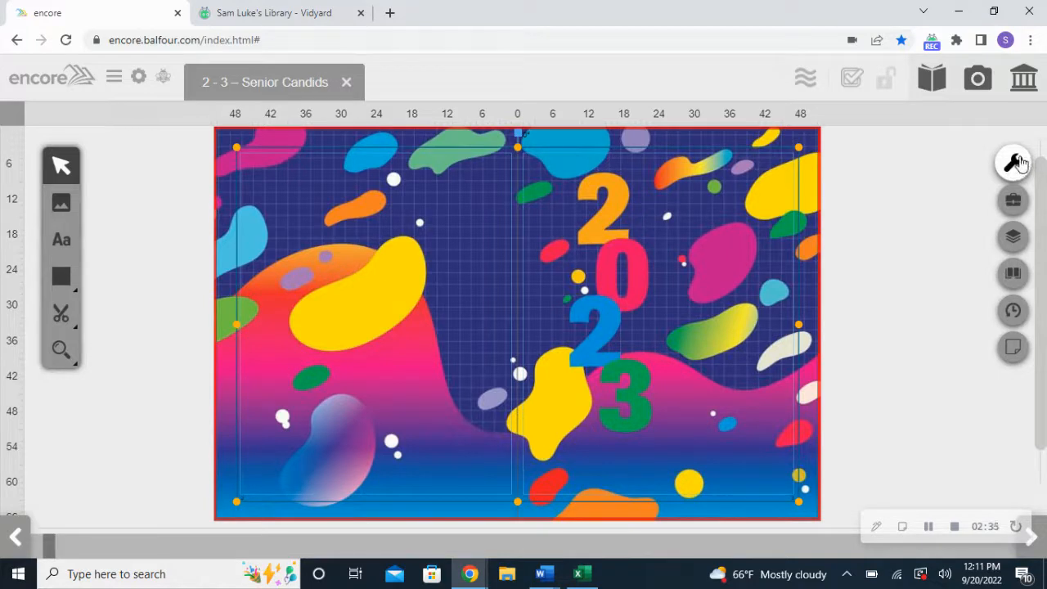
left_click(1016, 163)
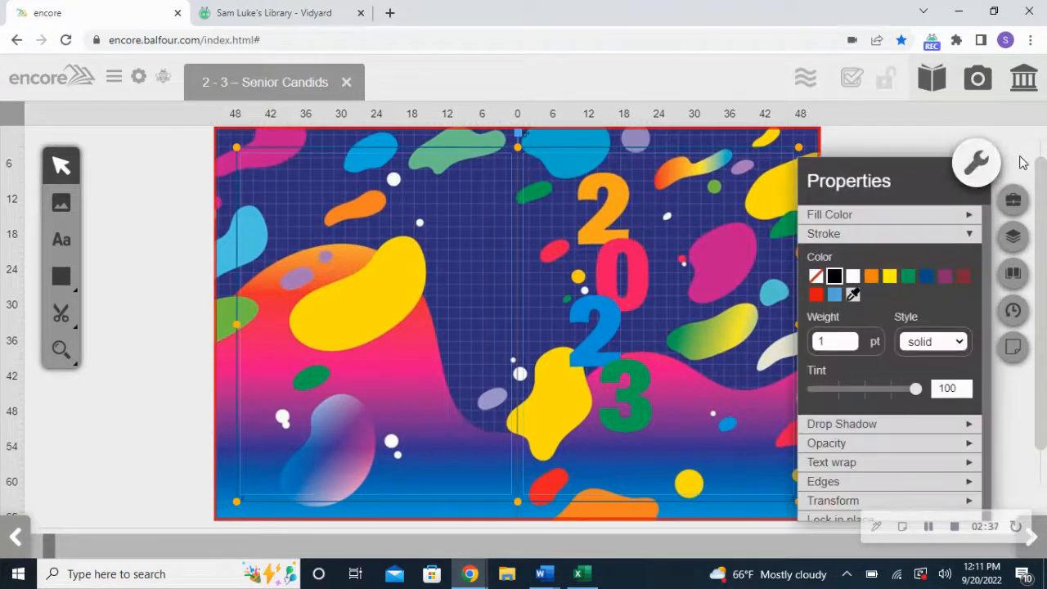
left_click(874, 235)
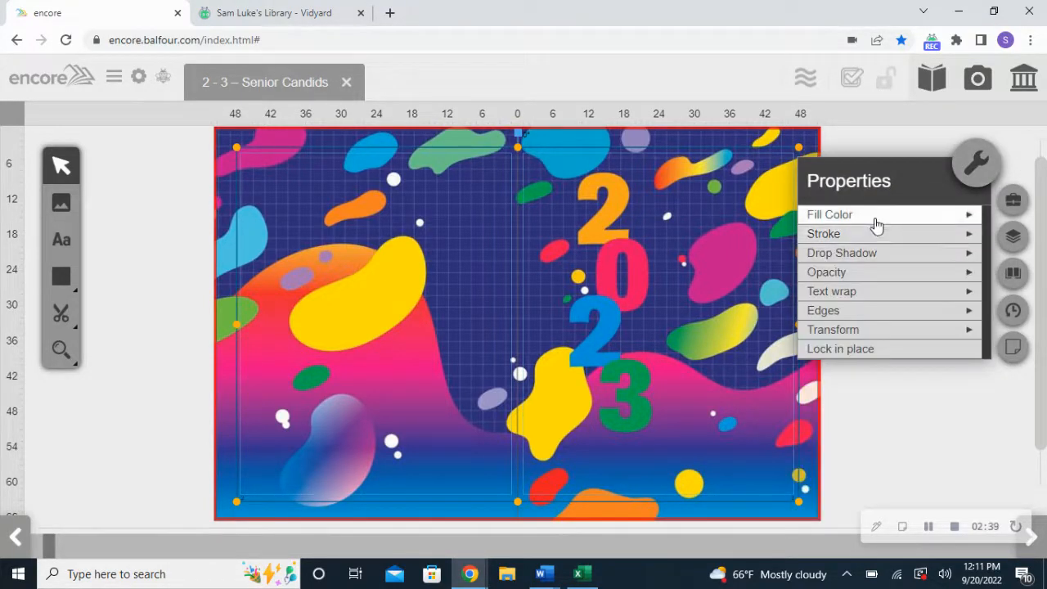
left_click(875, 222)
left_click(853, 243)
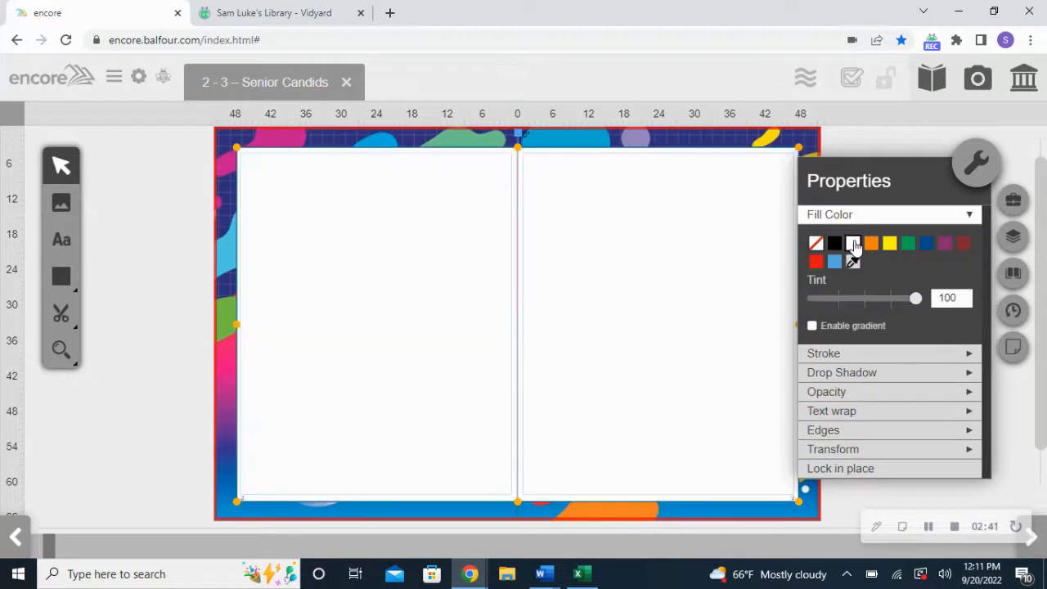
left_click(874, 215)
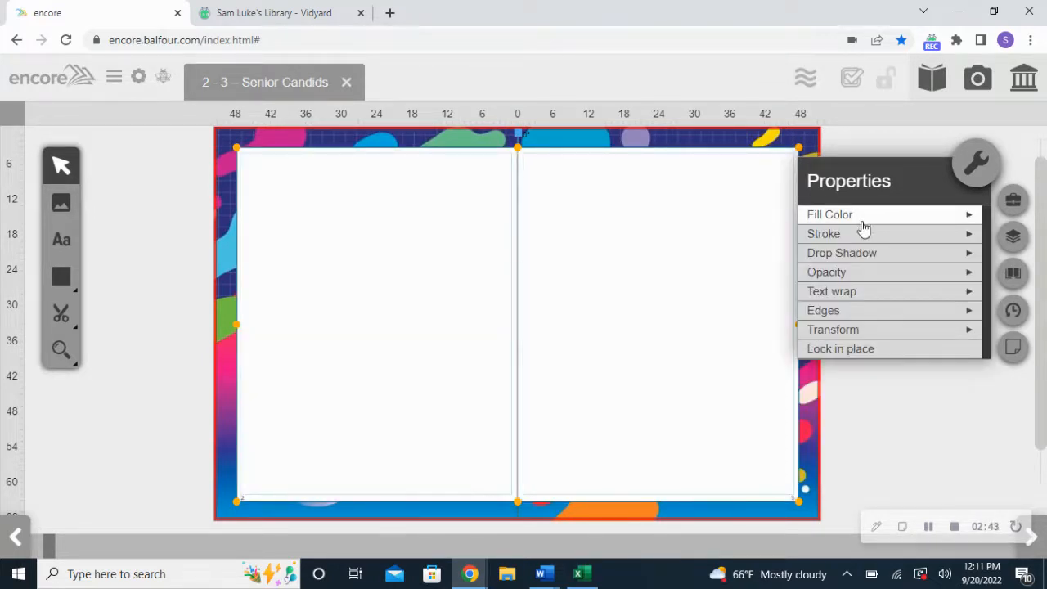
Raise the rectangle's black stroke weight to 4 pt, then close Properties and deselect
left_click(861, 234)
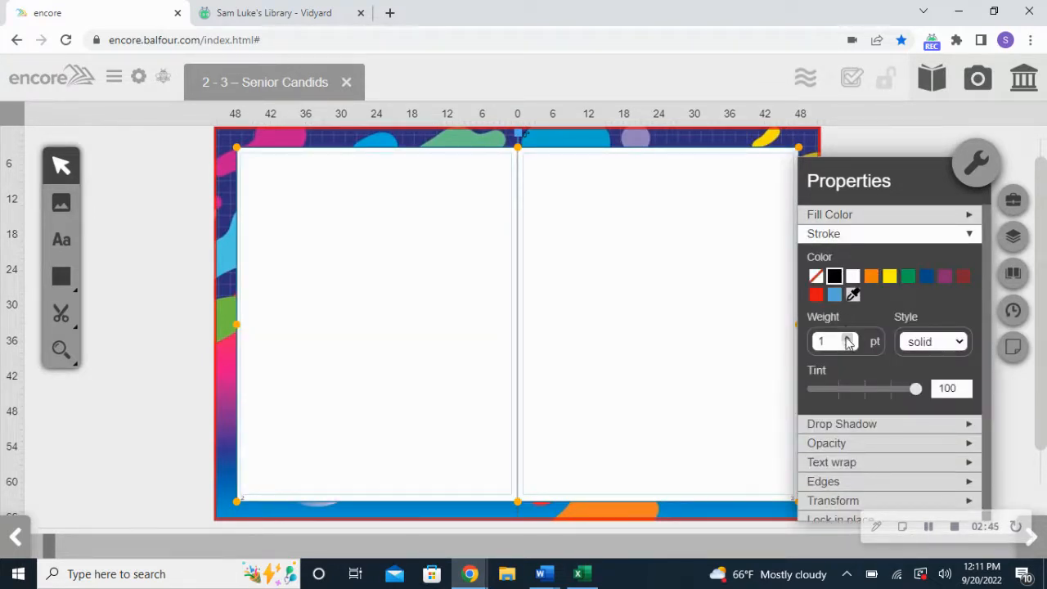
left_click(848, 338)
left_click(848, 338)
left_click(848, 338)
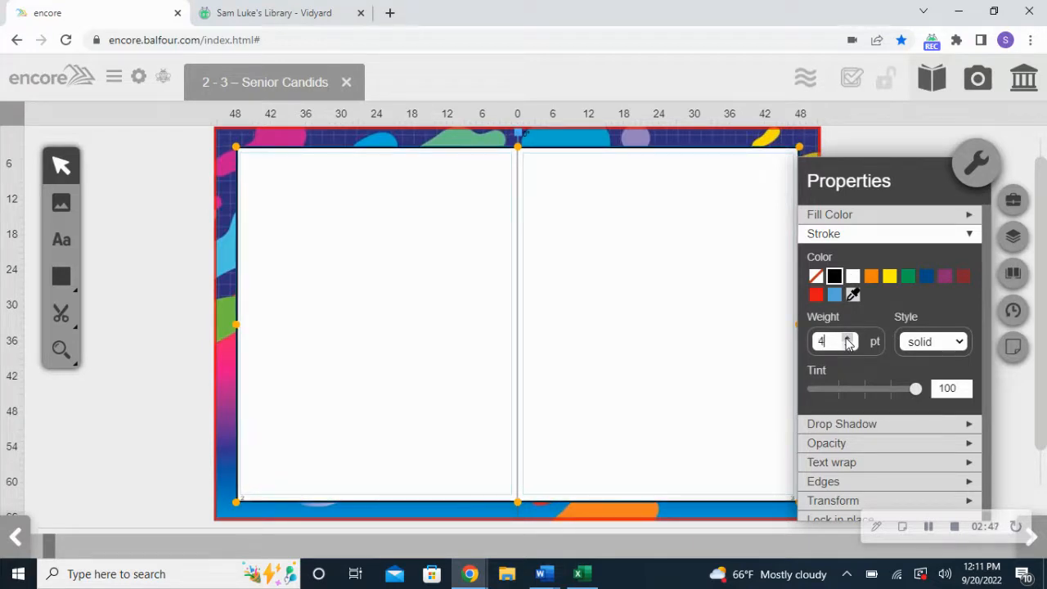
left_click(977, 167)
left_click(923, 192)
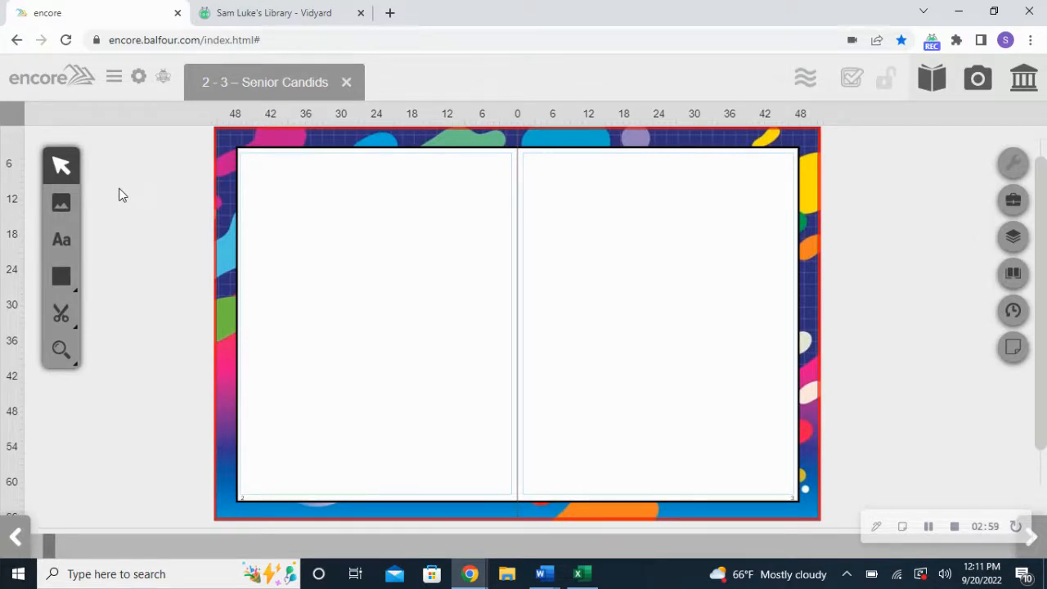
Save the Senior Candids spread with Save from the hamburger menu
left_click(114, 76)
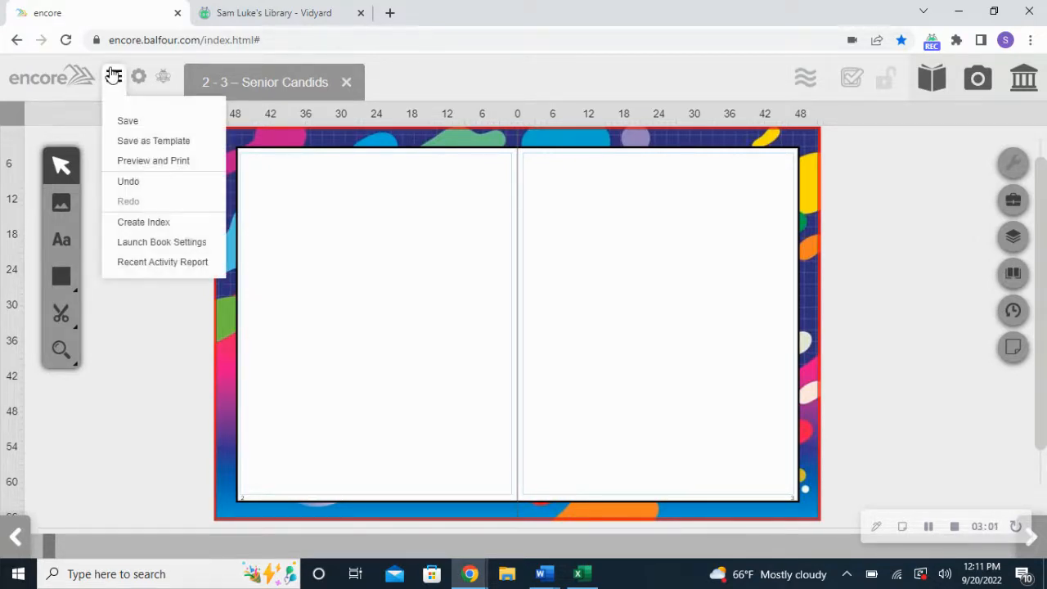
left_click(128, 122)
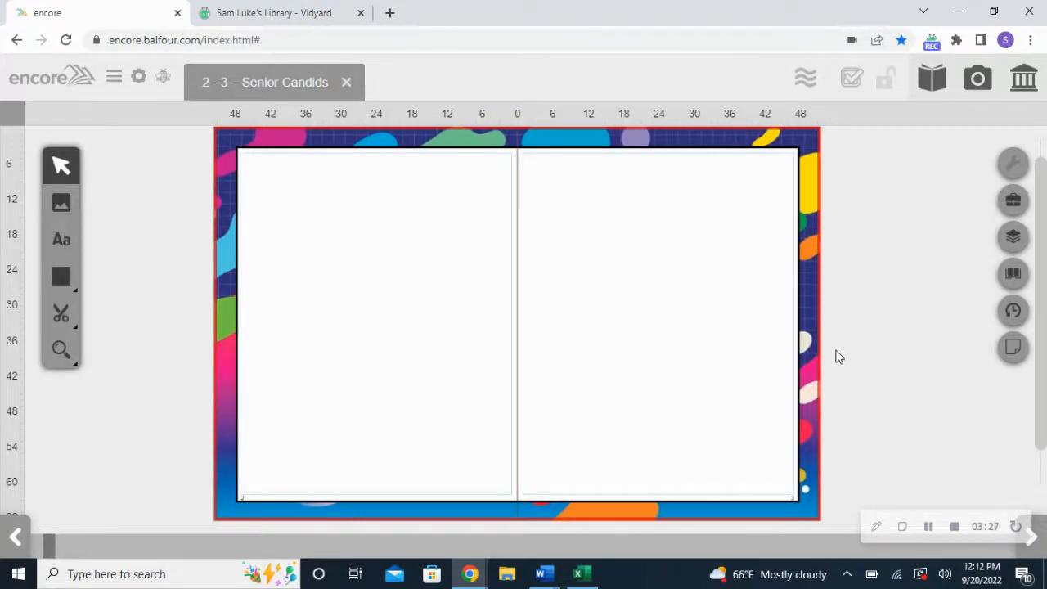
Apply the tilted photo-frame Template to pages 2–3, adding to the existing content
left_click(1023, 78)
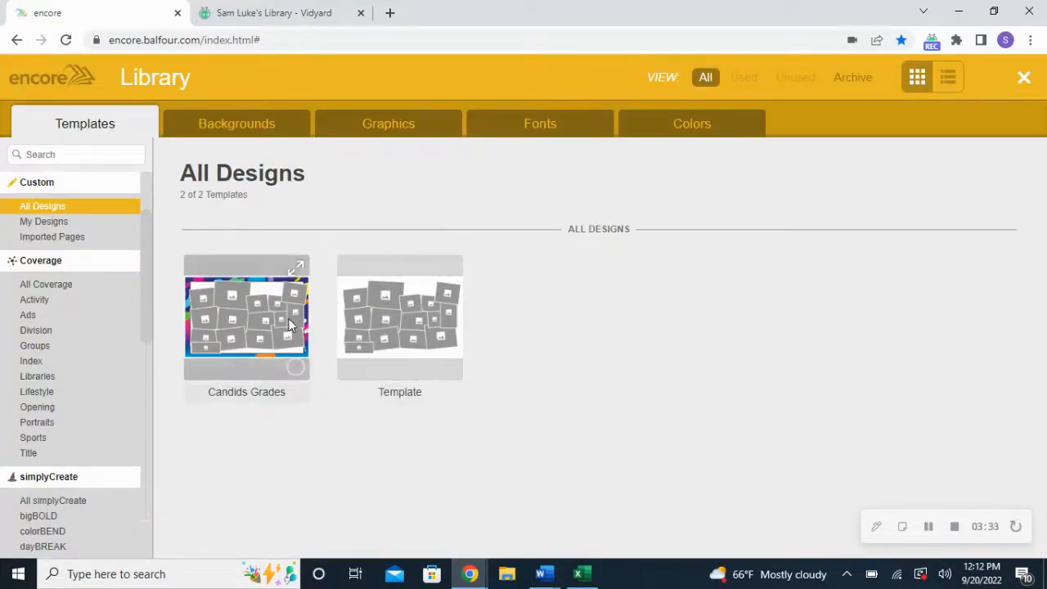
left_click(420, 321)
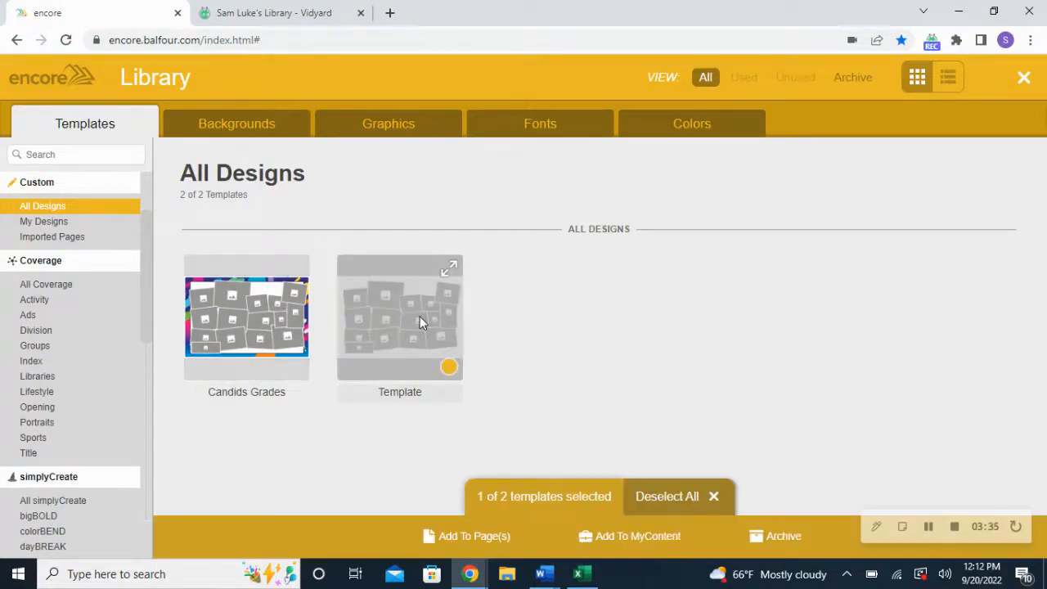
left_click(474, 536)
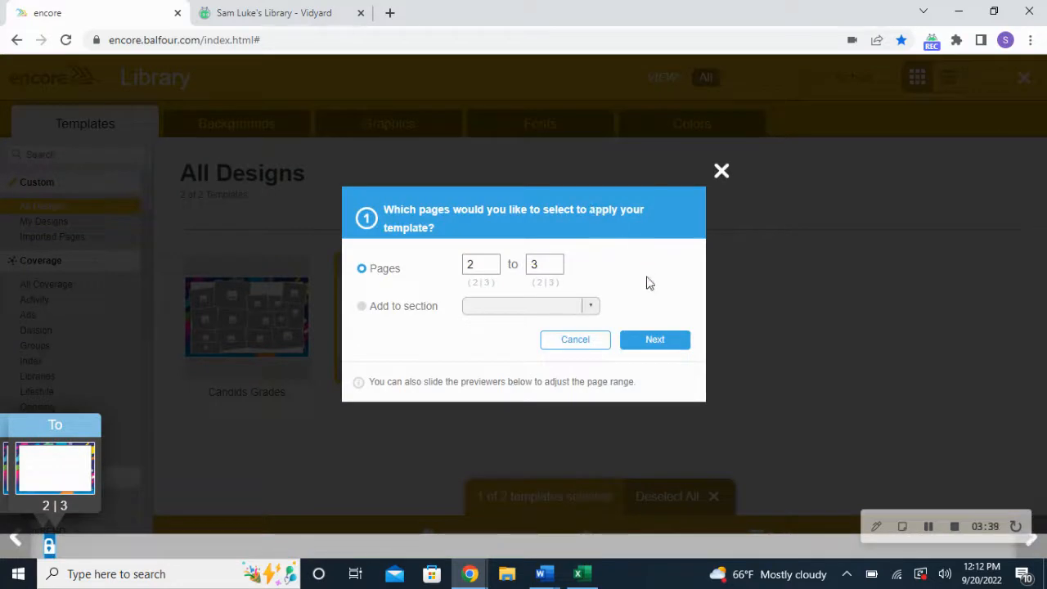
left_click(631, 338)
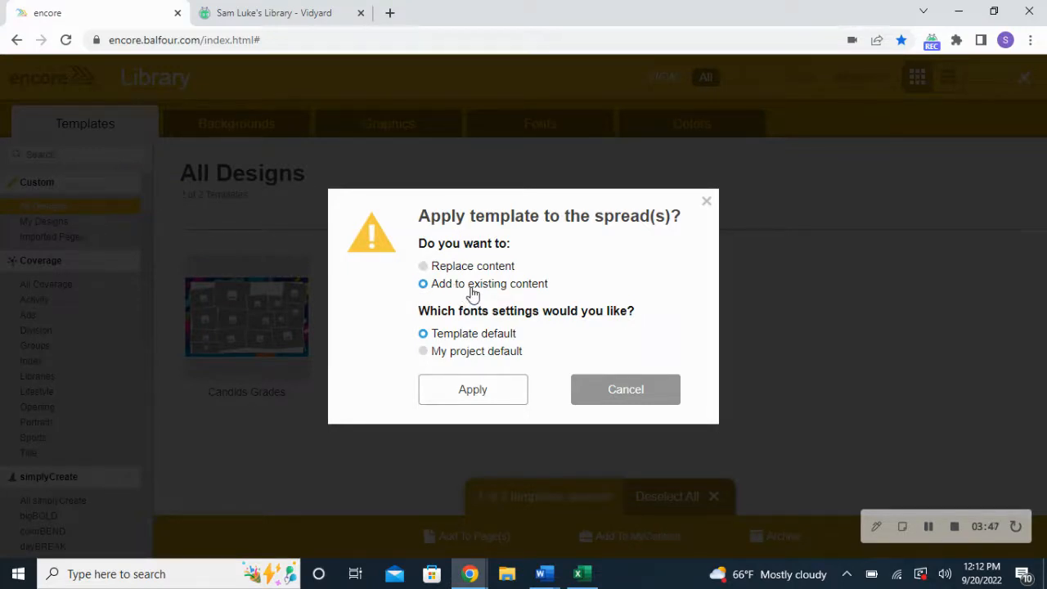
left_click(444, 270)
left_click(453, 286)
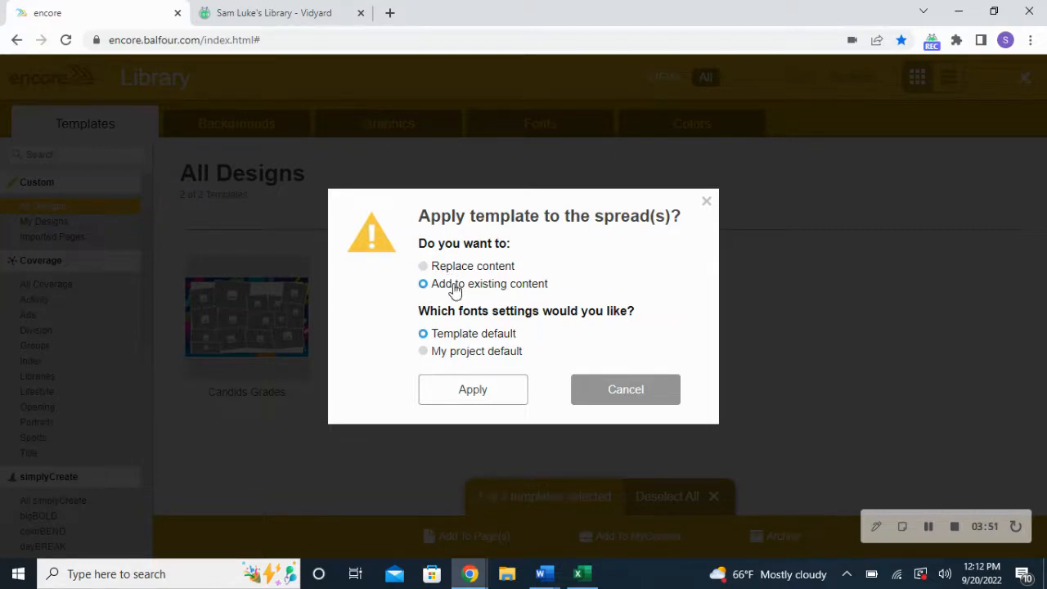
left_click(481, 391)
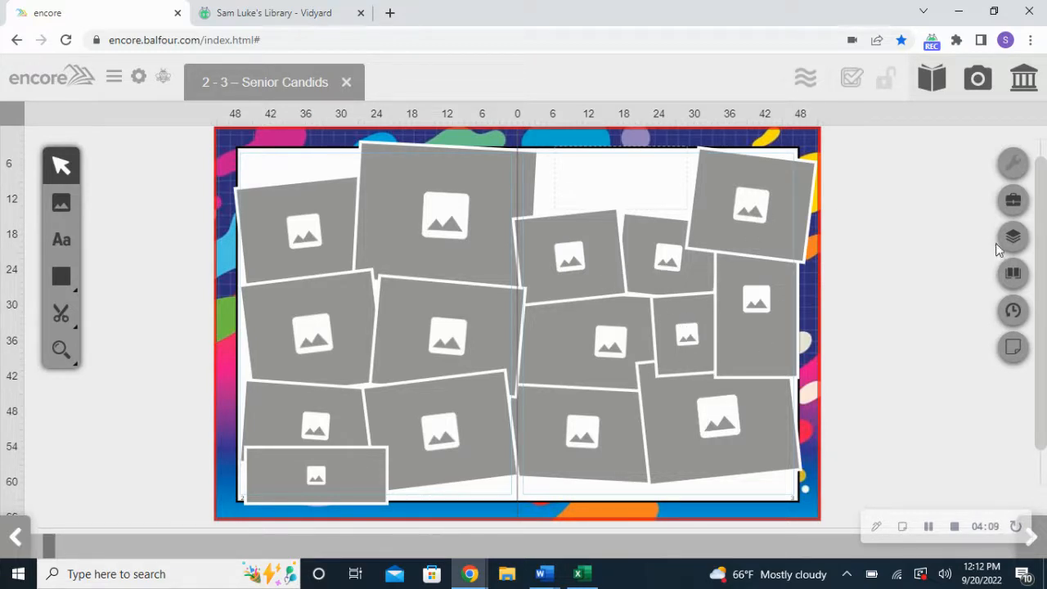
In Photos, select DSC_0525, DSC_0532, DSC_0618 and DSC_0652, then clear the selection
left_click(987, 75)
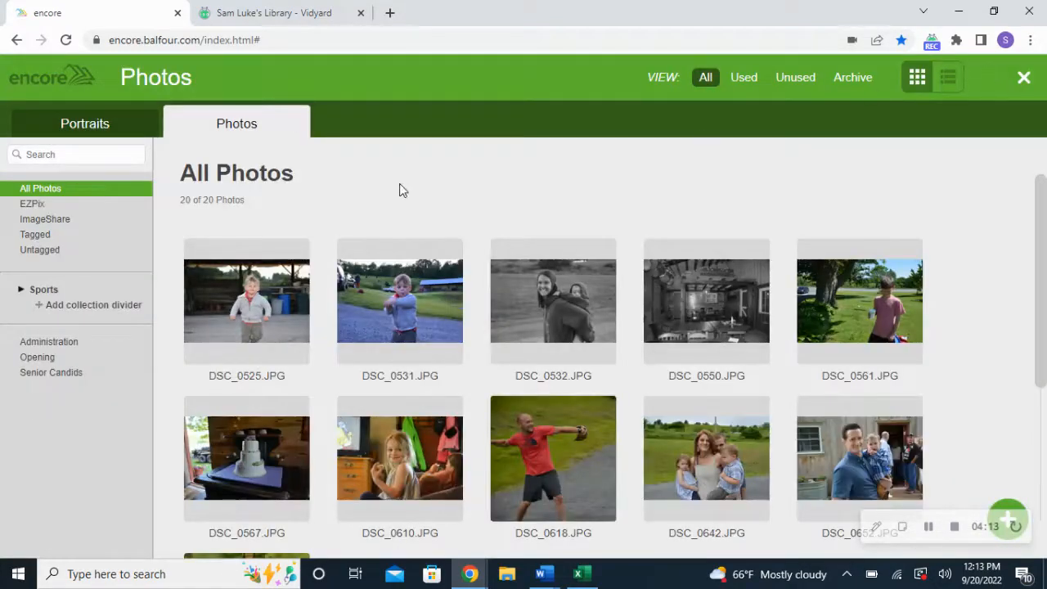
mouse_move(274, 341)
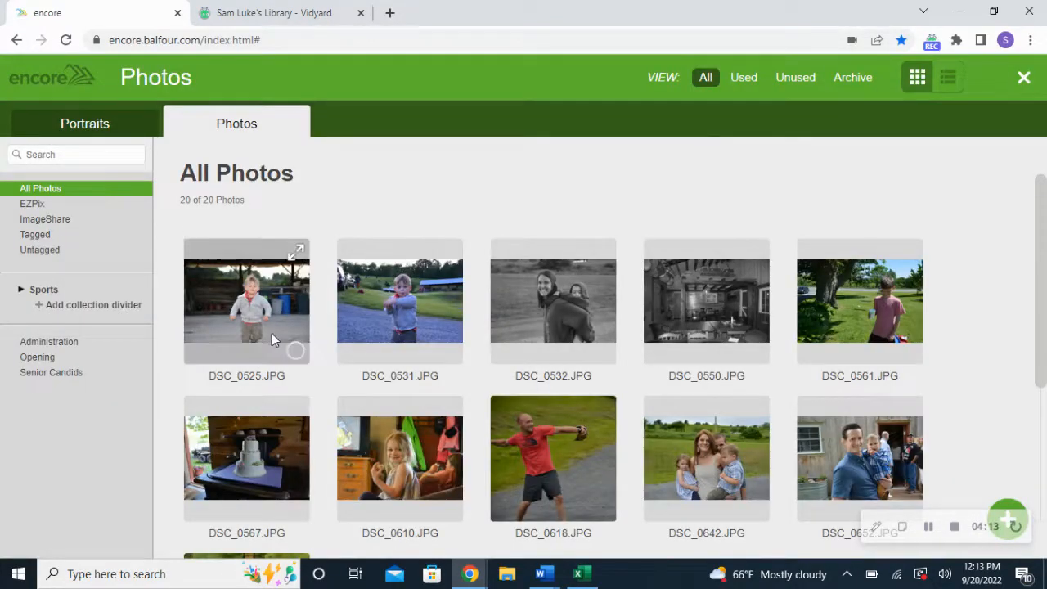
left_click(252, 284)
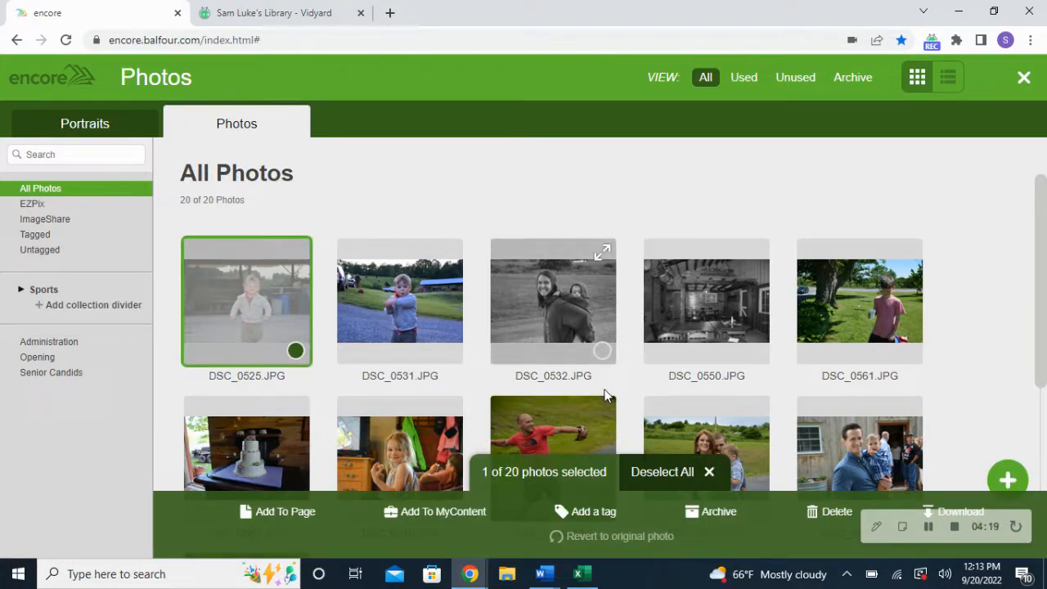
left_click(556, 304)
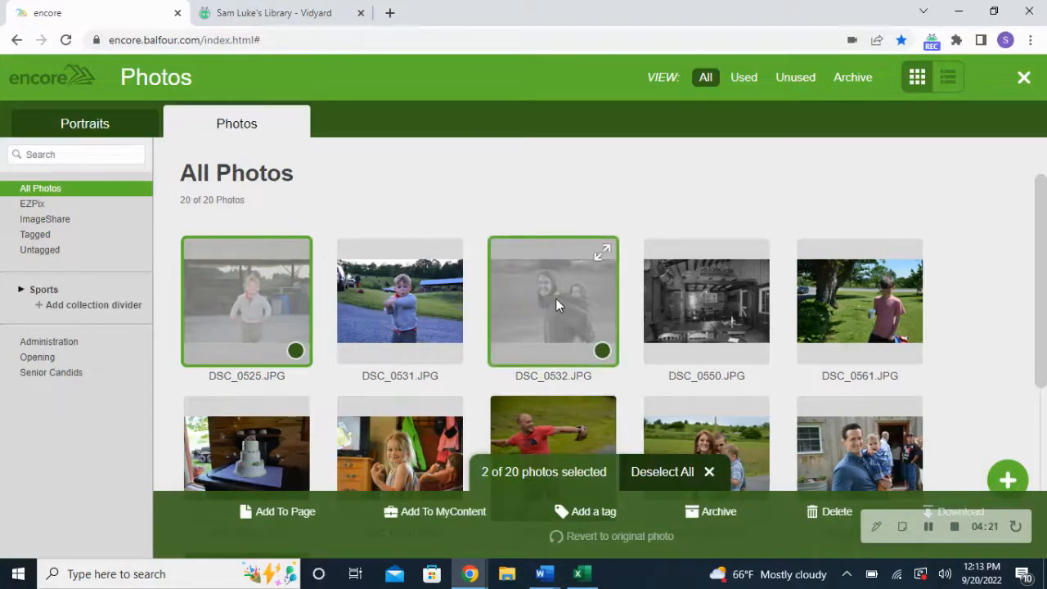
scroll(556, 303, "down", 2)
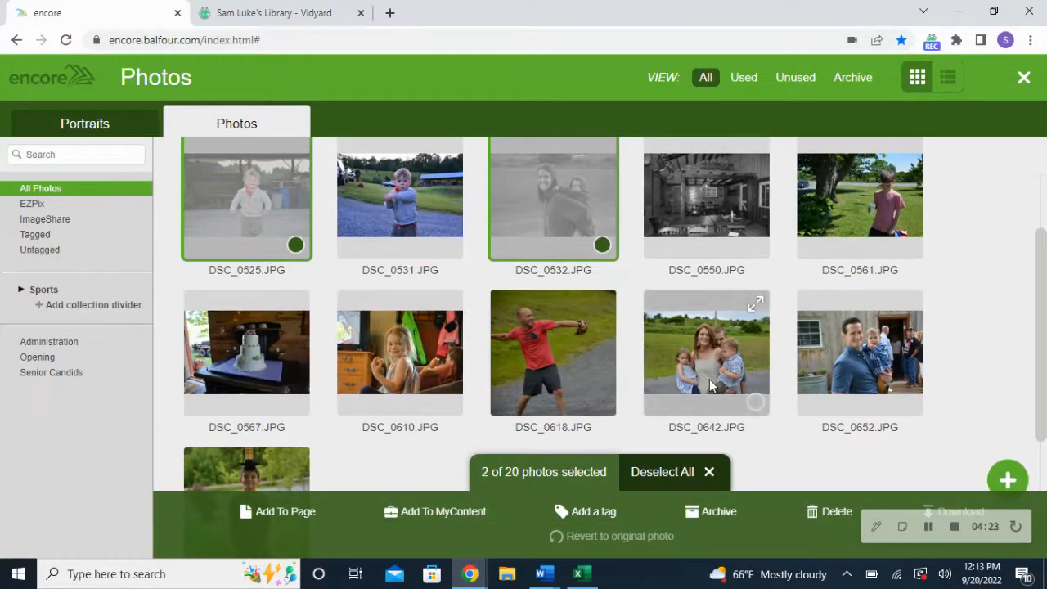
left_click(524, 330)
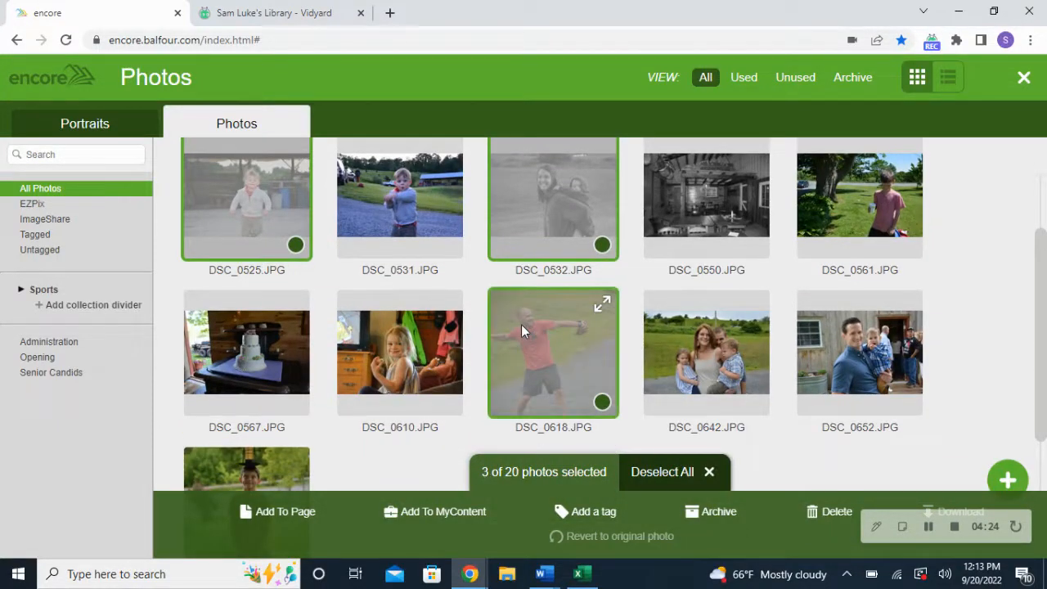
left_click(835, 329)
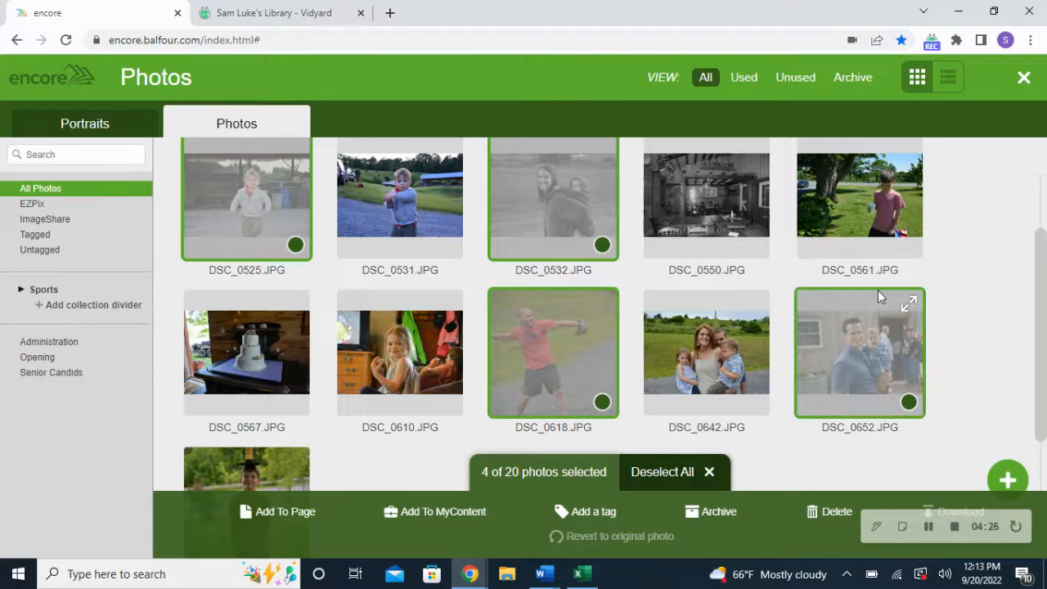
left_click(1032, 235)
scroll(906, 307, "up", 2)
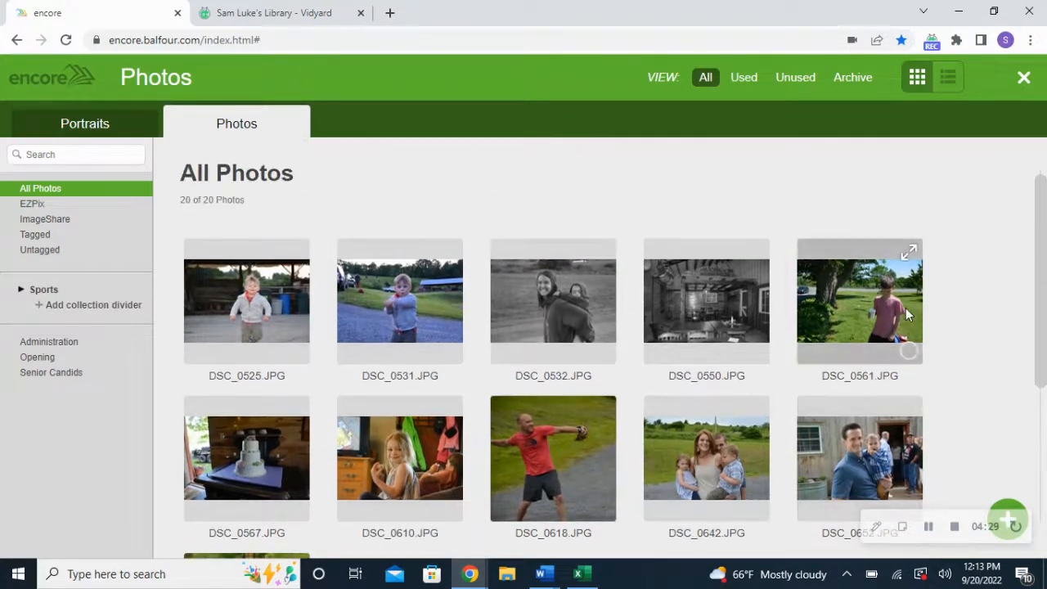
scroll(421, 164, "down", 1)
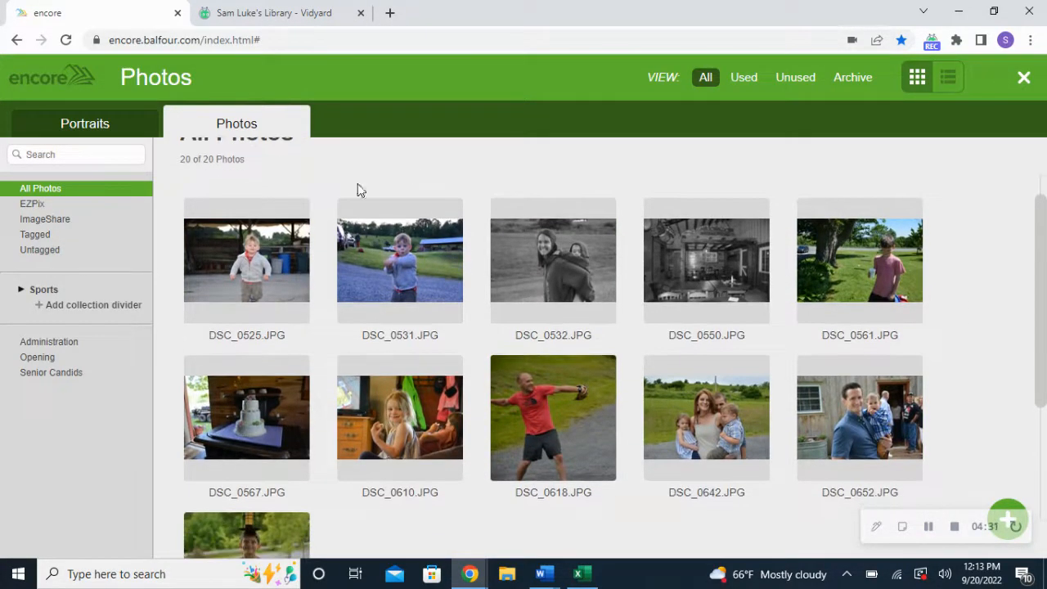
Select DSC_0525 through IMG_2475, add the 15 photos to MyContent and load them onto the page
left_click(265, 237)
scroll(265, 237, "down", 3)
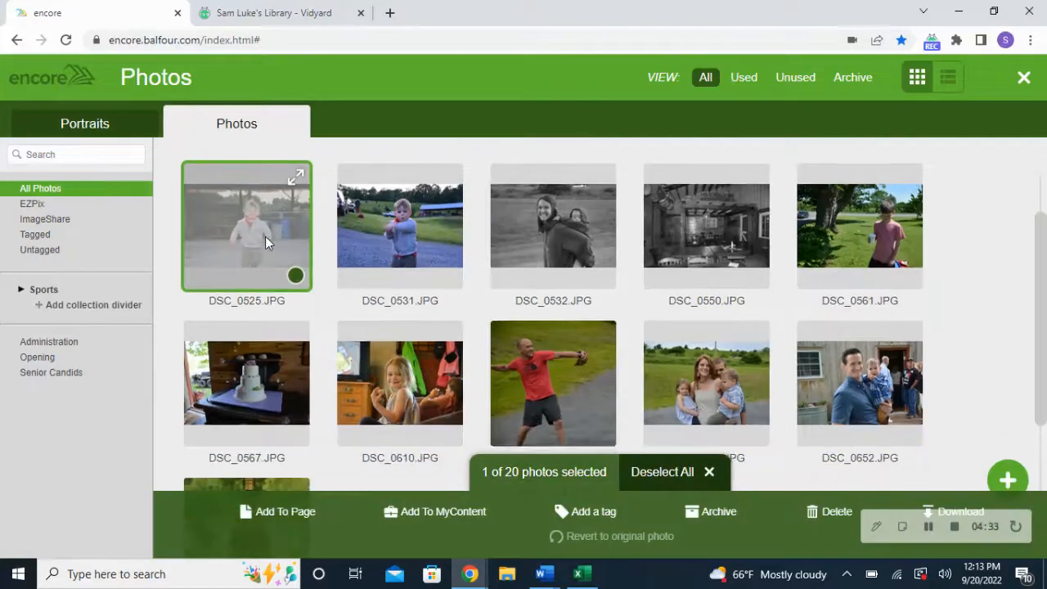
scroll(265, 236, "down", 2)
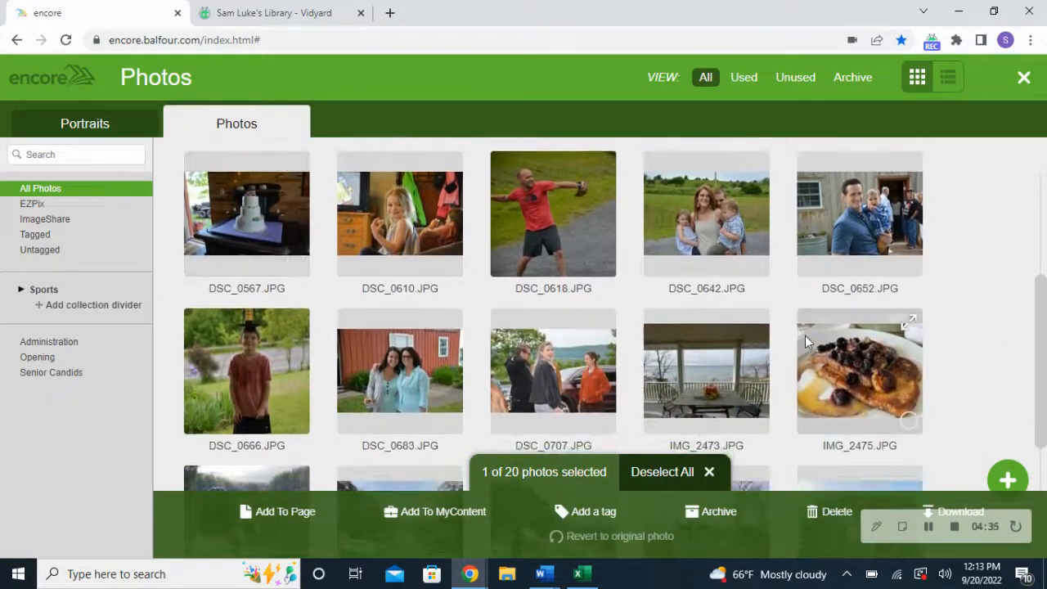
left_click(891, 352, "shift")
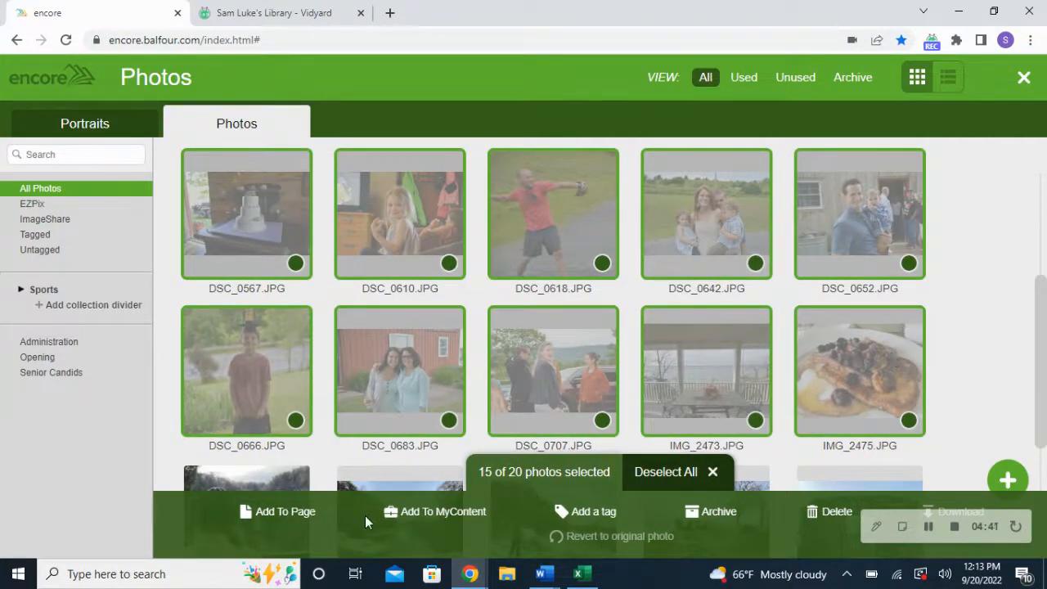
left_click(433, 518)
left_click(285, 512)
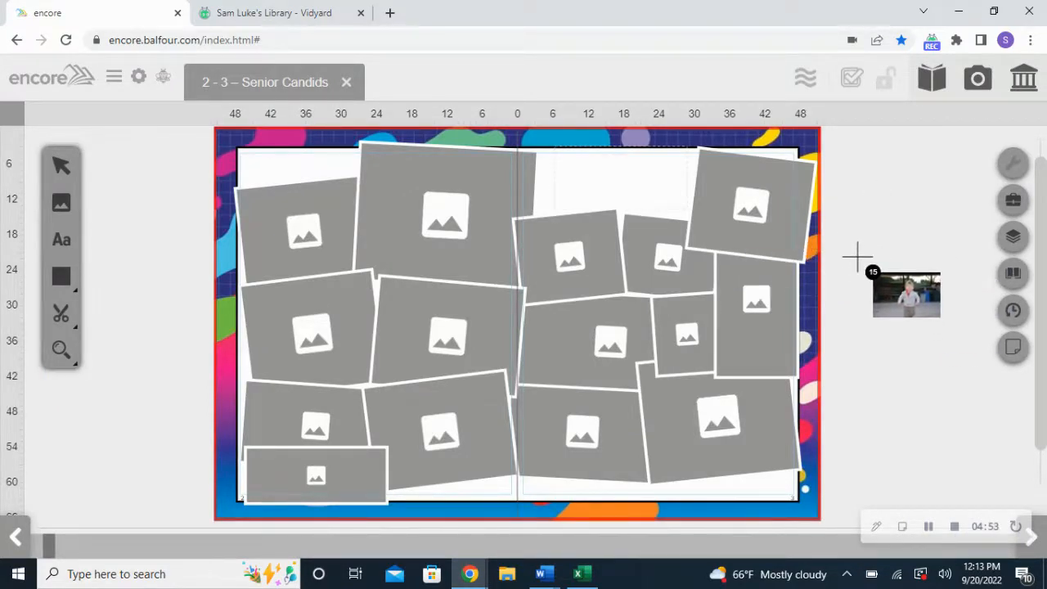
Place the toddler, boy-with-bat, black-and-white, kitchen, boy and cake photos into six tilted frames
left_click(303, 237)
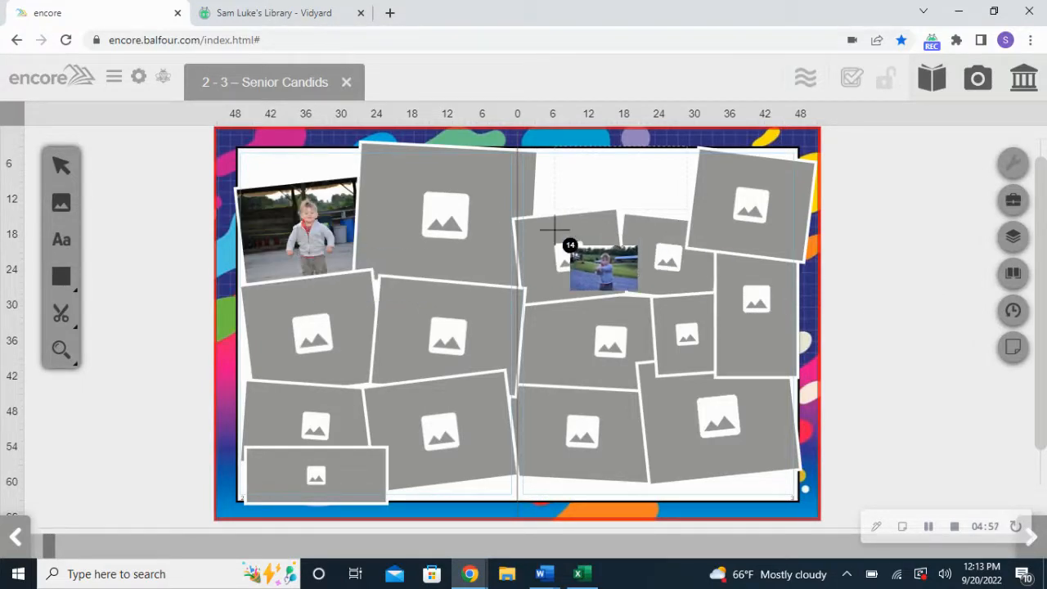
left_click(741, 219)
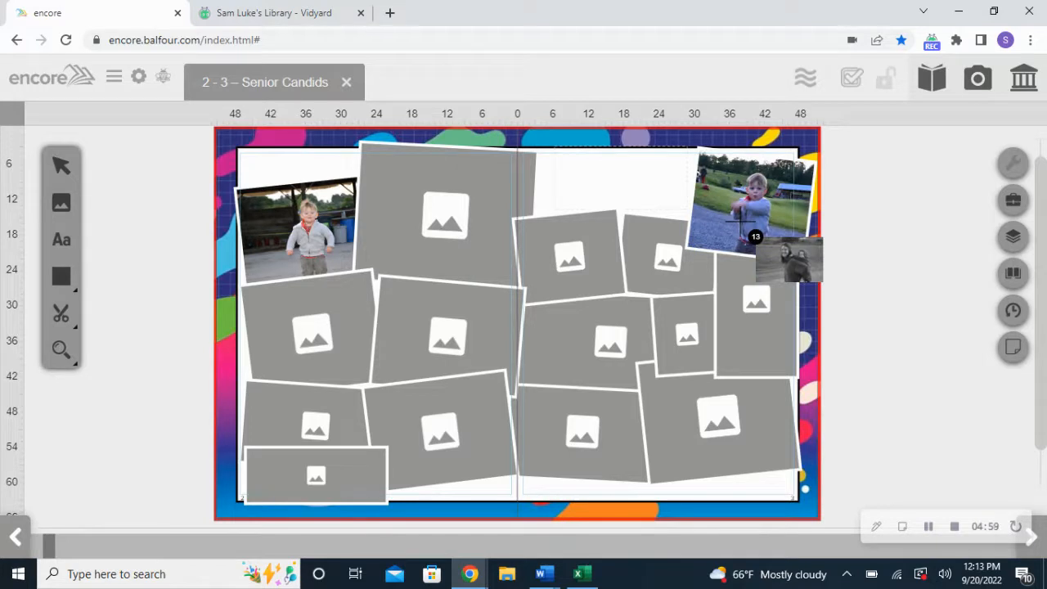
left_click(447, 330)
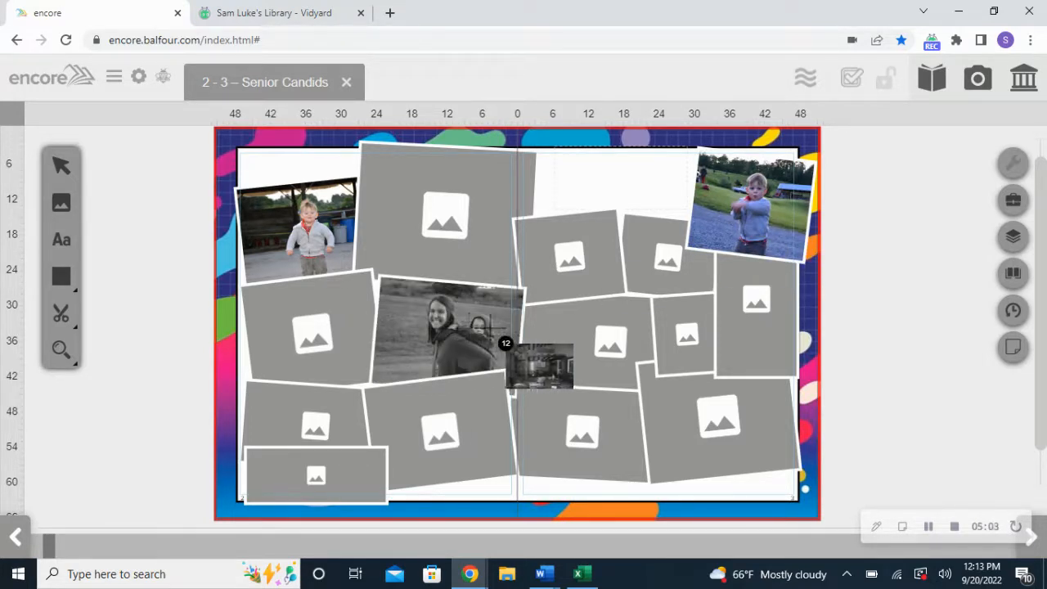
left_click(725, 415)
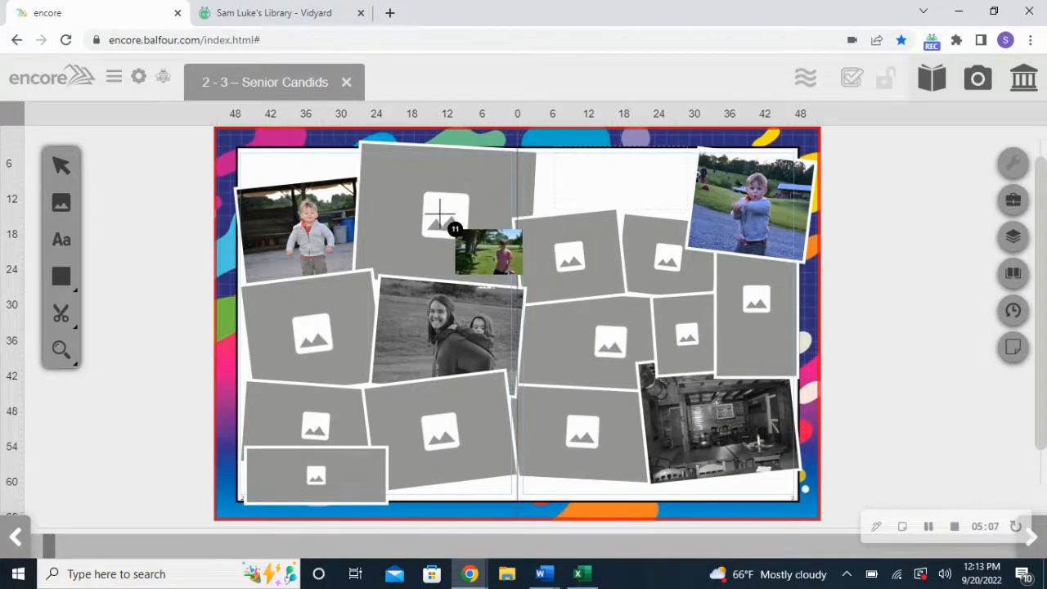
left_click(442, 217)
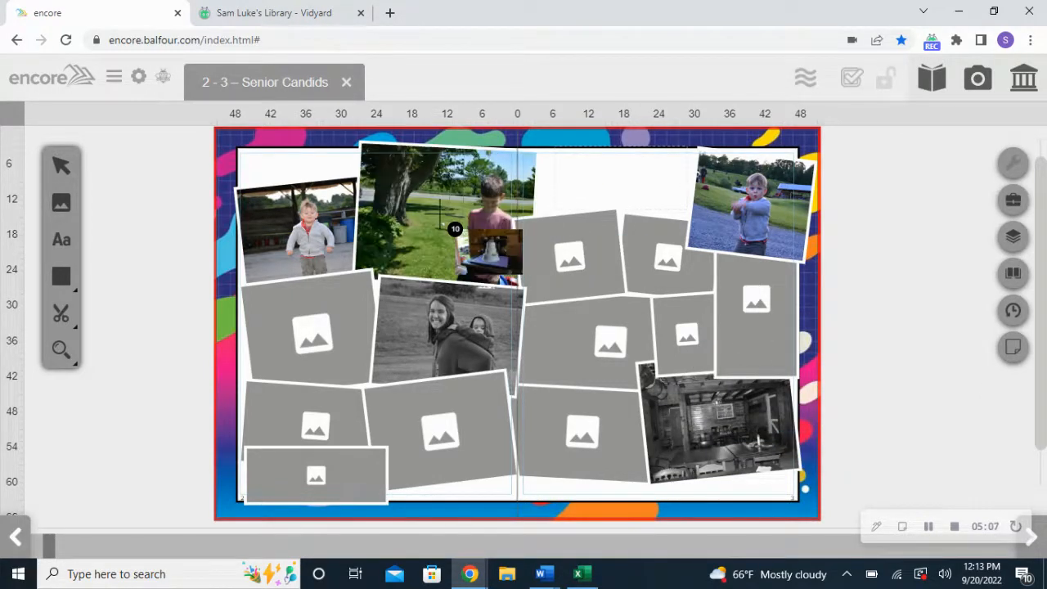
left_click(575, 275)
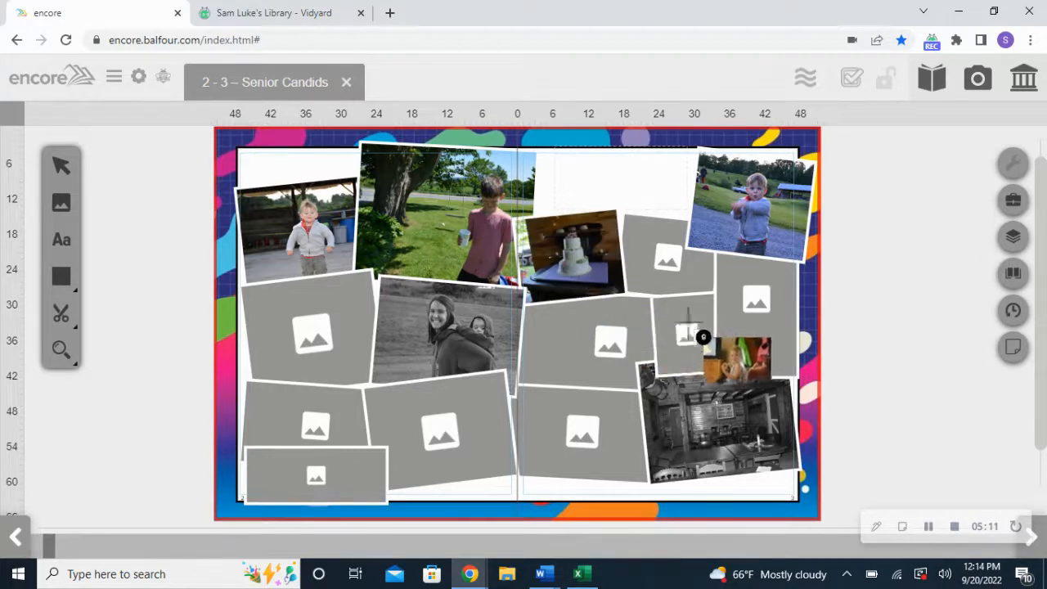